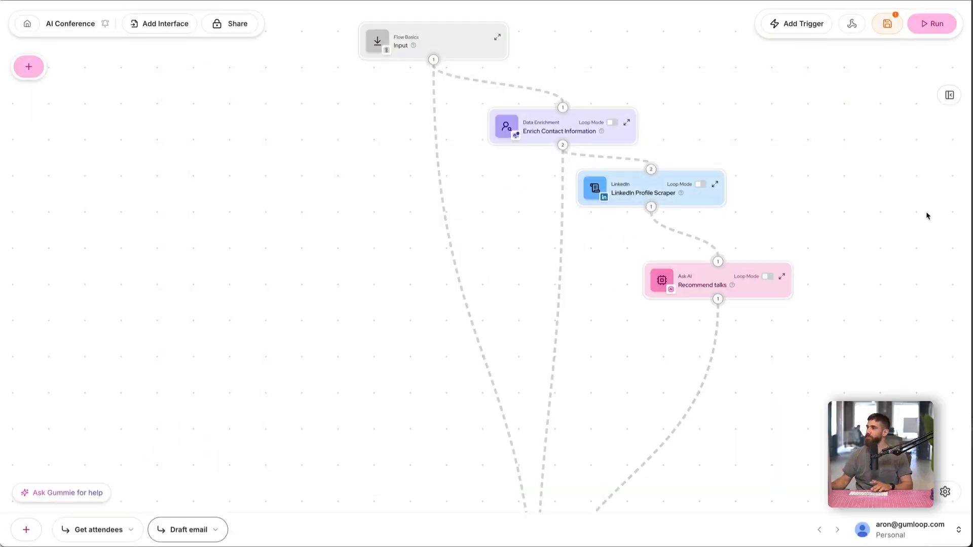
Expand the Recommend talks node, review its prompt including the list of talks to pick from, and collapse it again
scroll(873, 272, right, 3)
scroll(872, 273, down, 2)
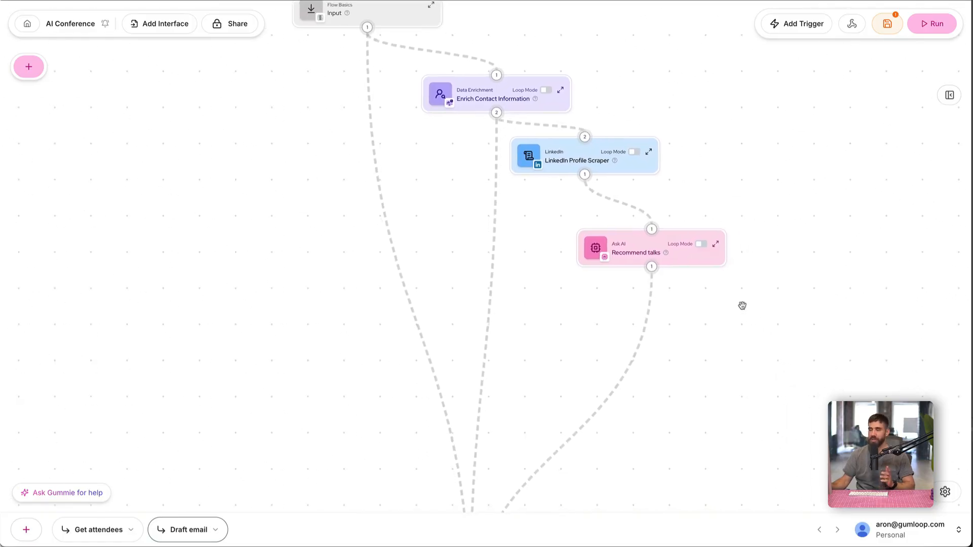
click(716, 245)
drag(830, 347, 822, 320)
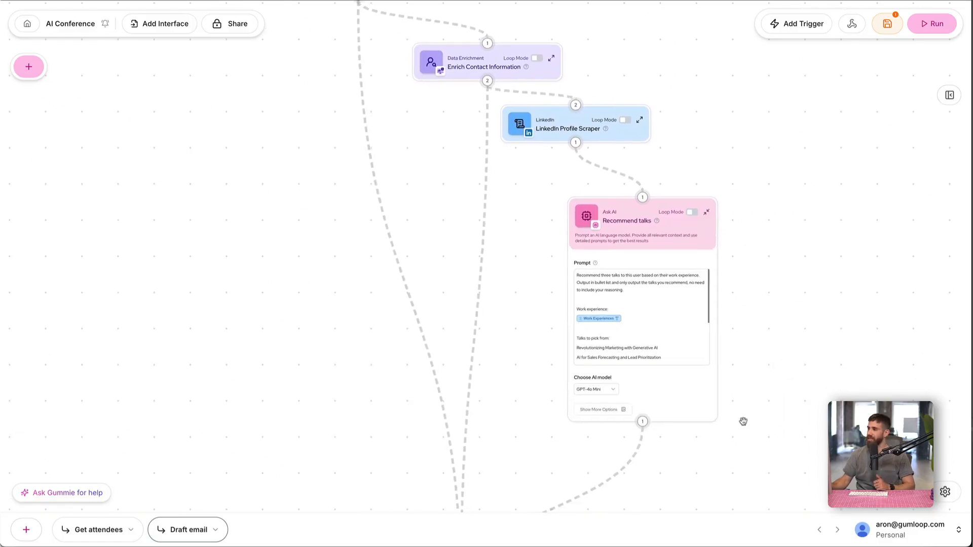
scroll(743, 421, up, 3)
scroll(605, 318, down, 4)
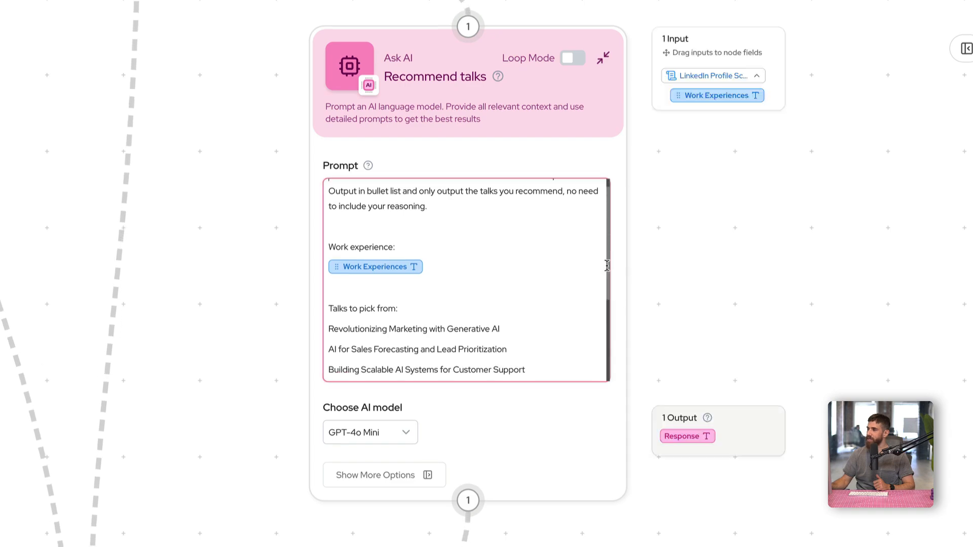
scroll(605, 318, down, 1)
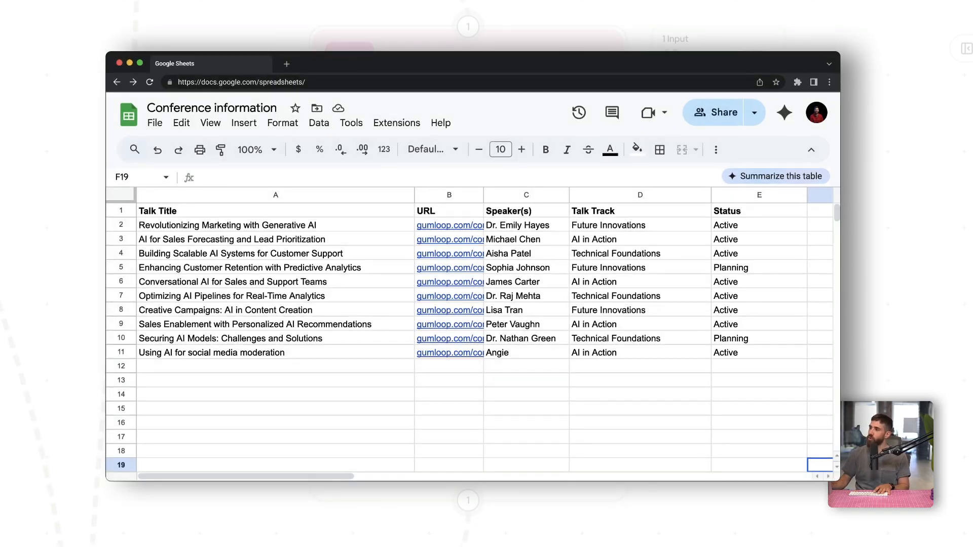
scroll(768, 256, down, 2)
drag(792, 233, 676, 272)
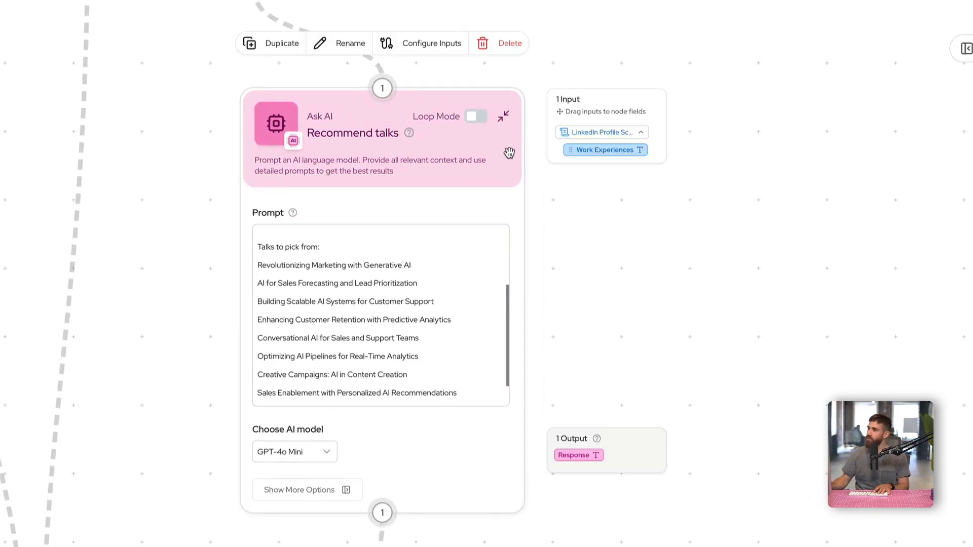
click(503, 117)
scroll(583, 147, up, 2)
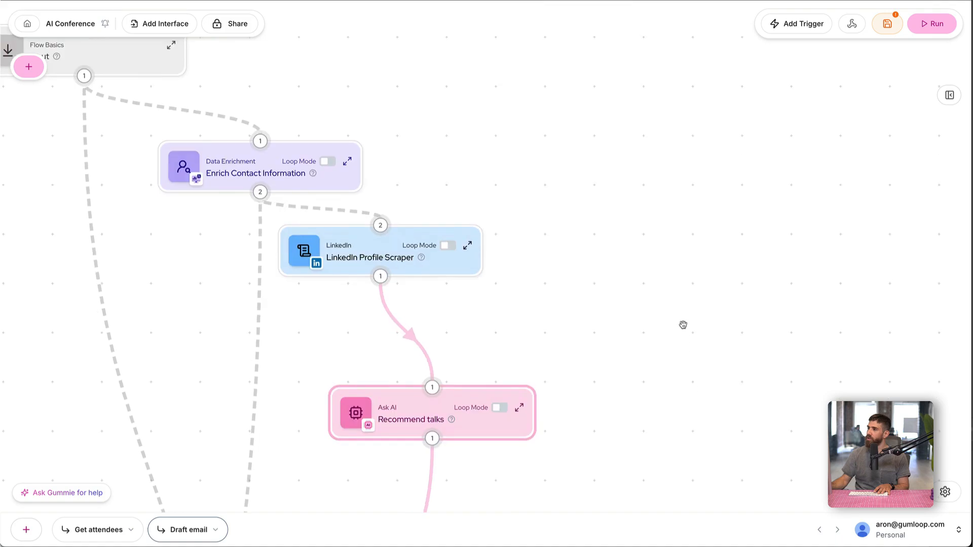
Find the Google Sheets Reader node in the node library and place it on the canvas beside the LinkedIn Profile Scraper
scroll(689, 316, down, 1)
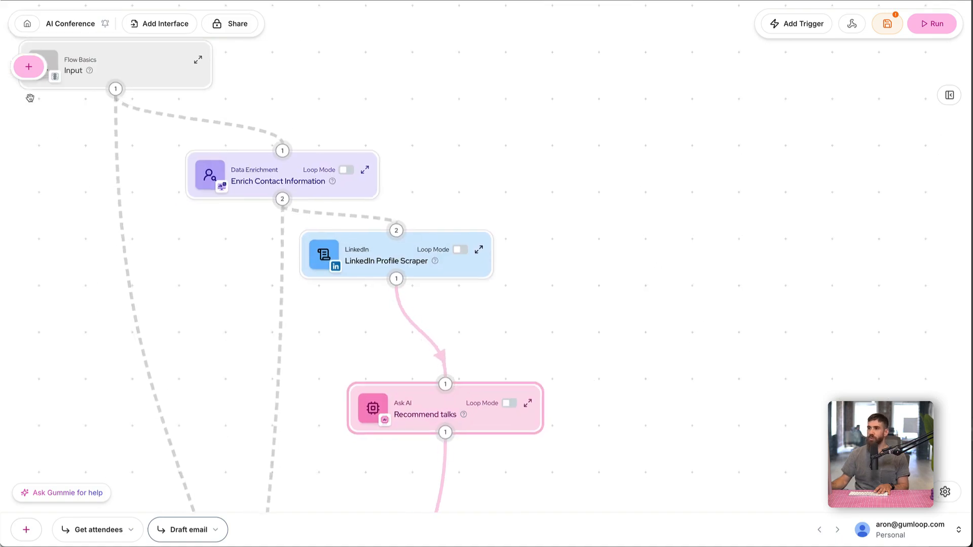
click(28, 67)
text(sheet)
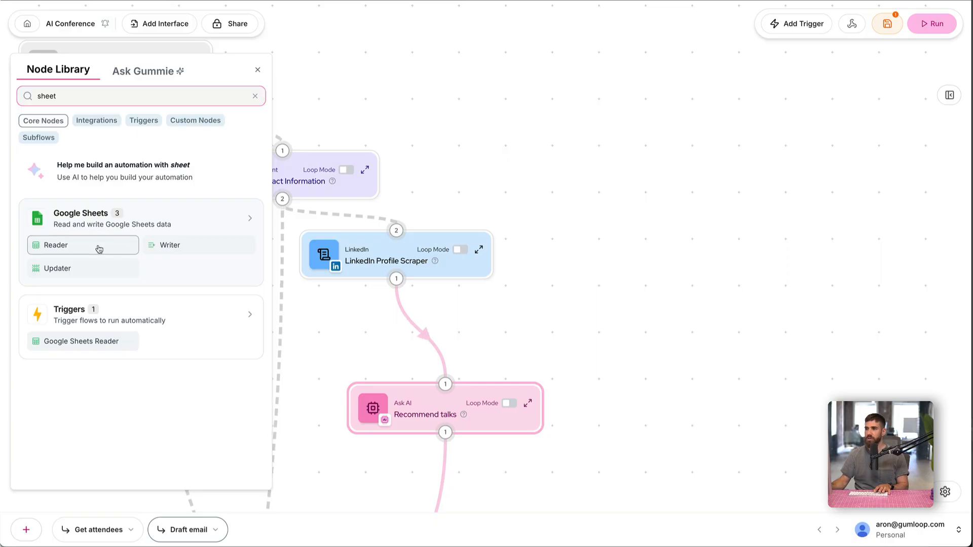
click(99, 249)
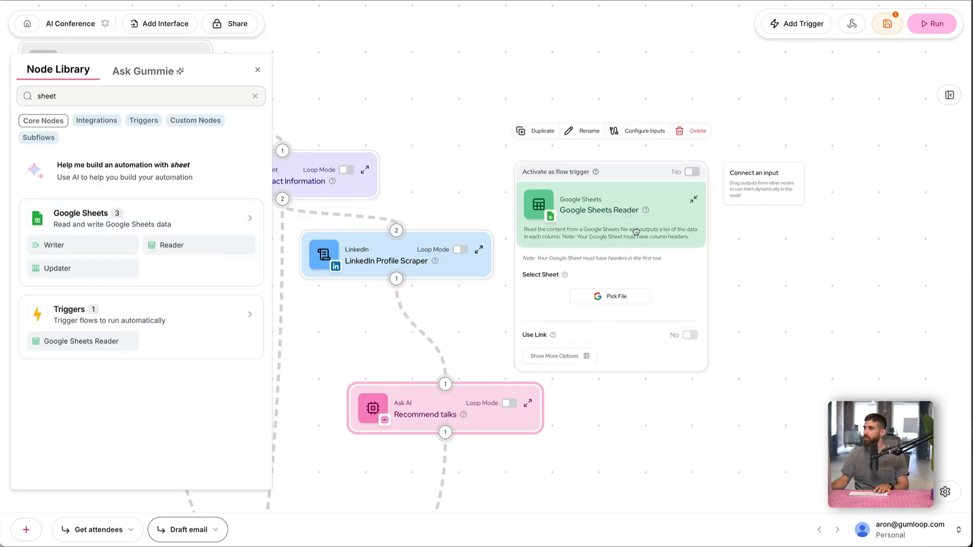
drag(634, 231, 725, 140)
Search Google Drive for "conf", choose the Conference information file for the Google Sheets Reader, and close the node library
click(714, 210)
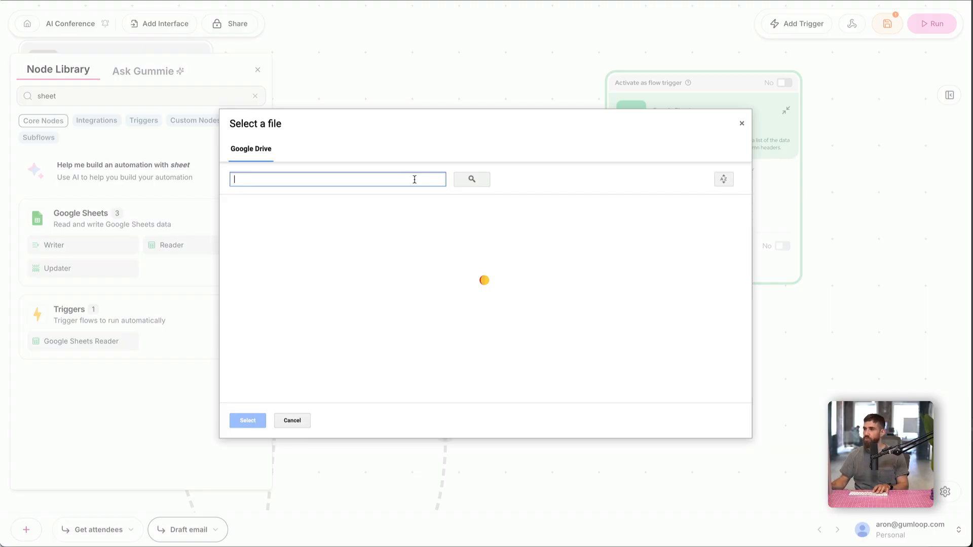
text(conf)
key(Return)
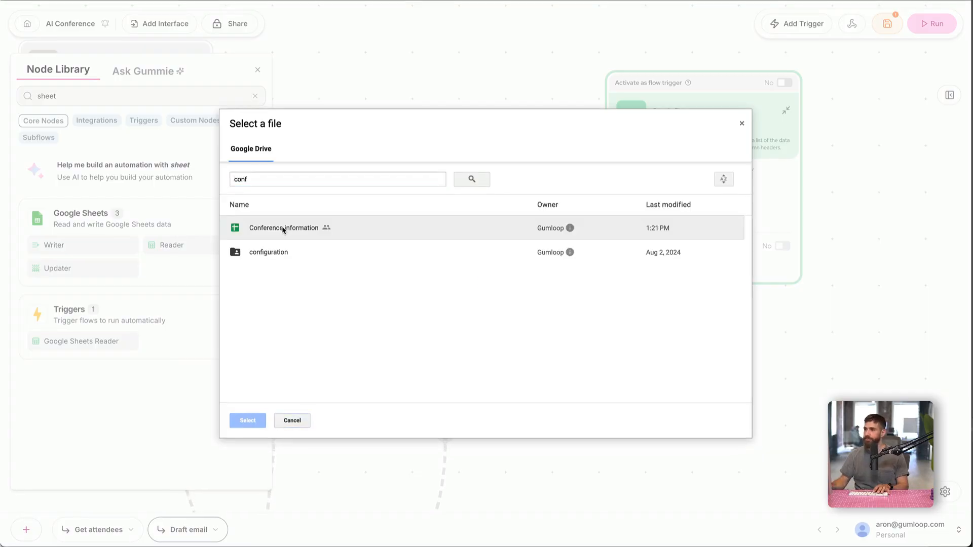
double_click(278, 226)
click(257, 71)
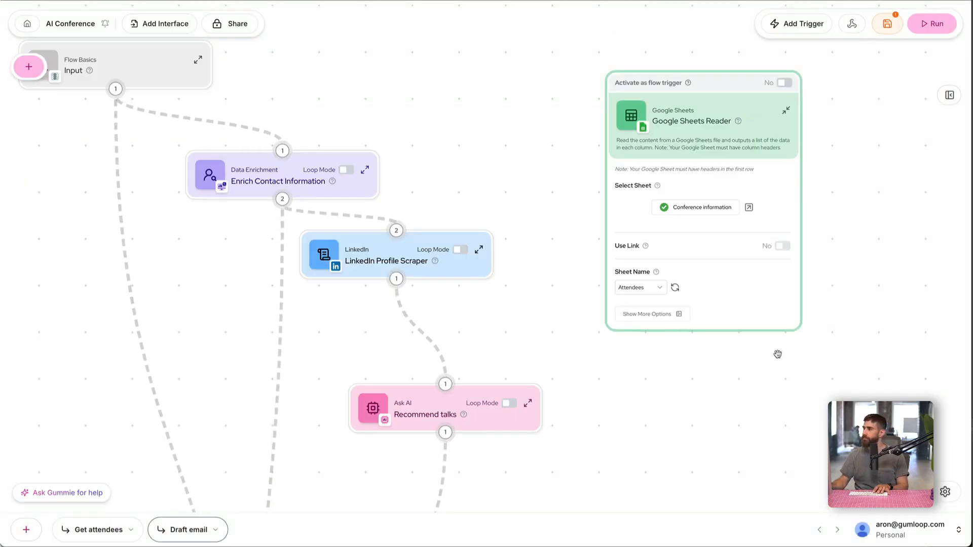
Set the Google Sheets Reader's sheet name to Talks and shift the node slightly upward
scroll(779, 353, up, 3)
drag(713, 352, 631, 459)
click(522, 363)
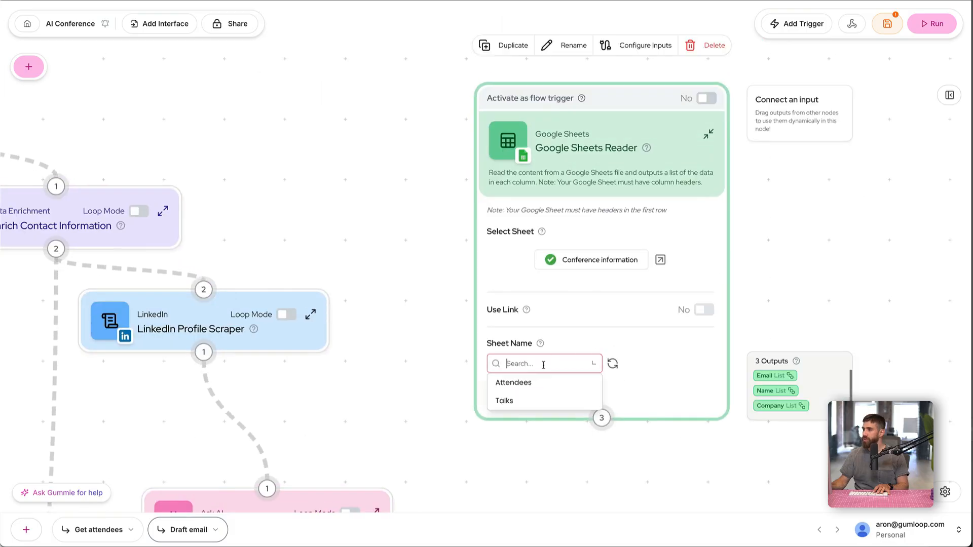
click(553, 405)
click(730, 361)
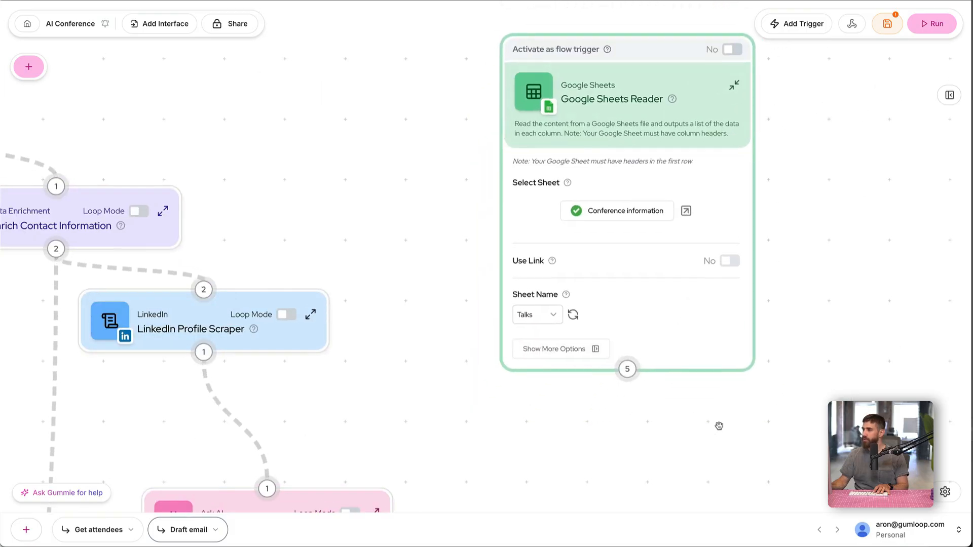
Run the AI Conference flow with the Google Sheets Reader included
scroll(730, 361, down, 3)
scroll(730, 362, up, 2)
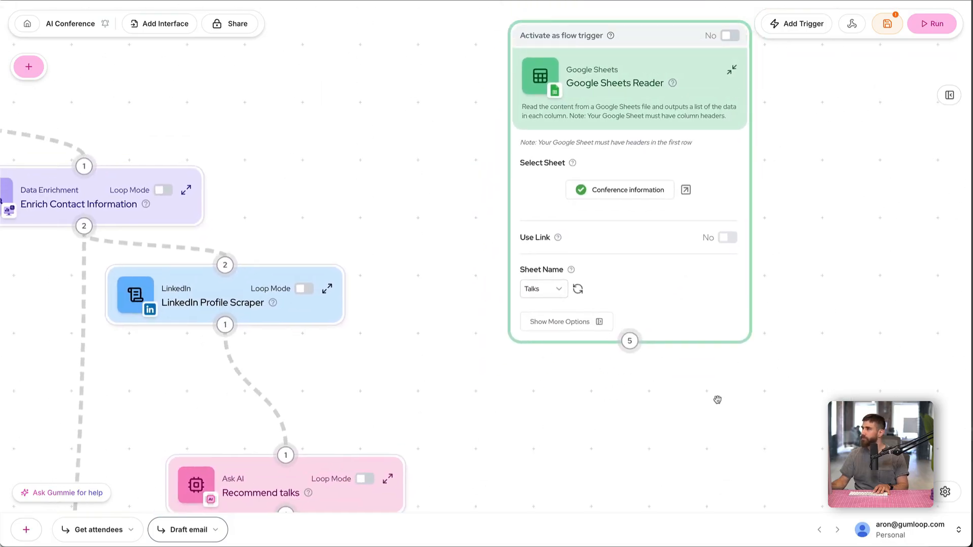
click(933, 24)
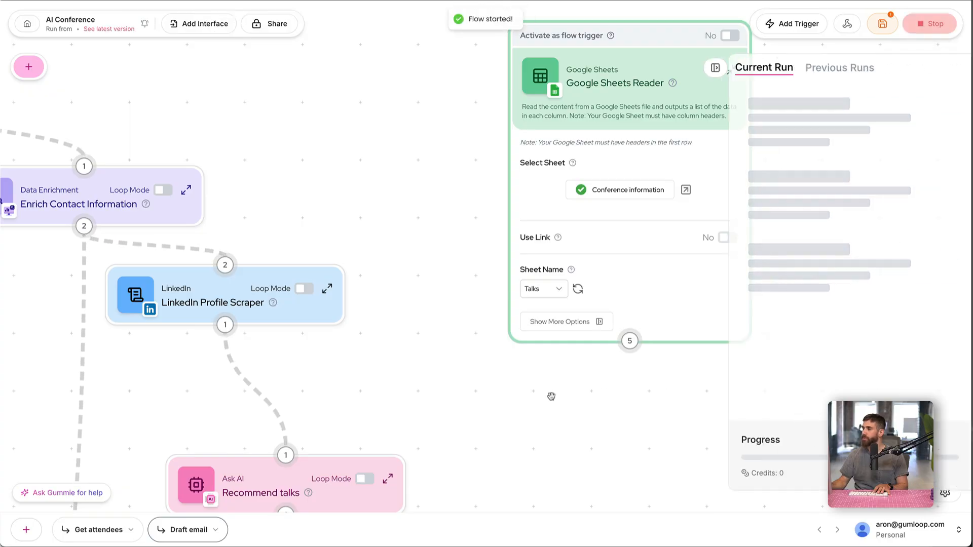
drag(553, 403, 464, 411)
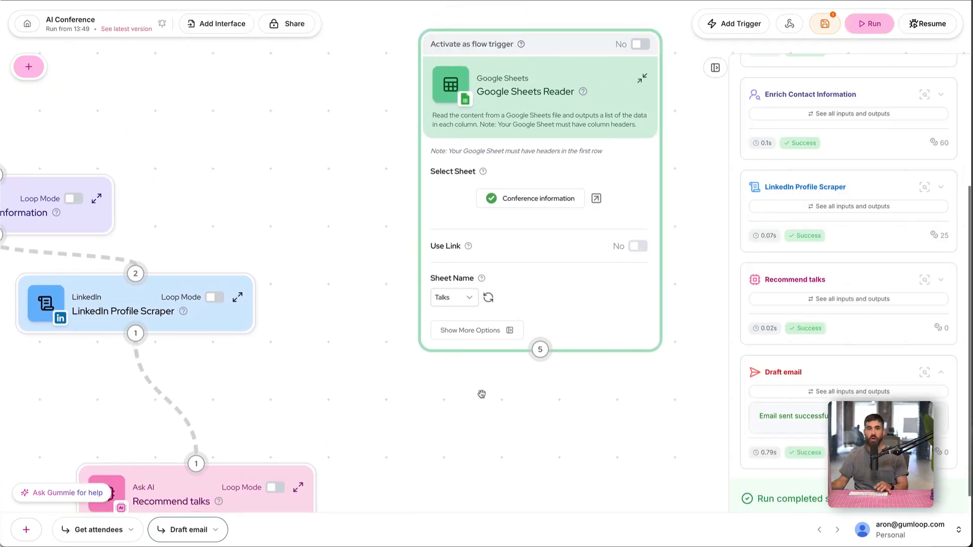
Inspect the Google Sheets Reader's run outputs, expanding the Talk Title and Status lists, and close the details
scroll(821, 330, up, 5)
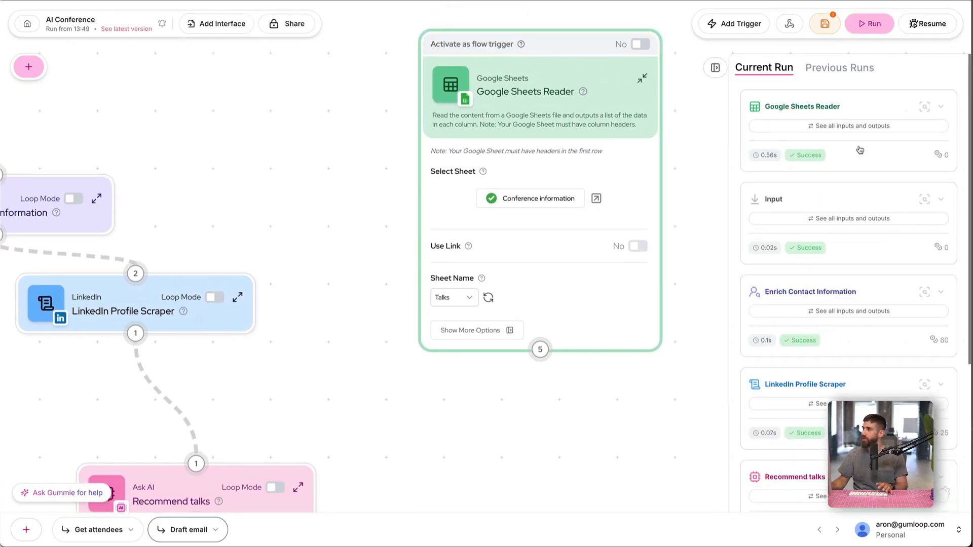
click(868, 128)
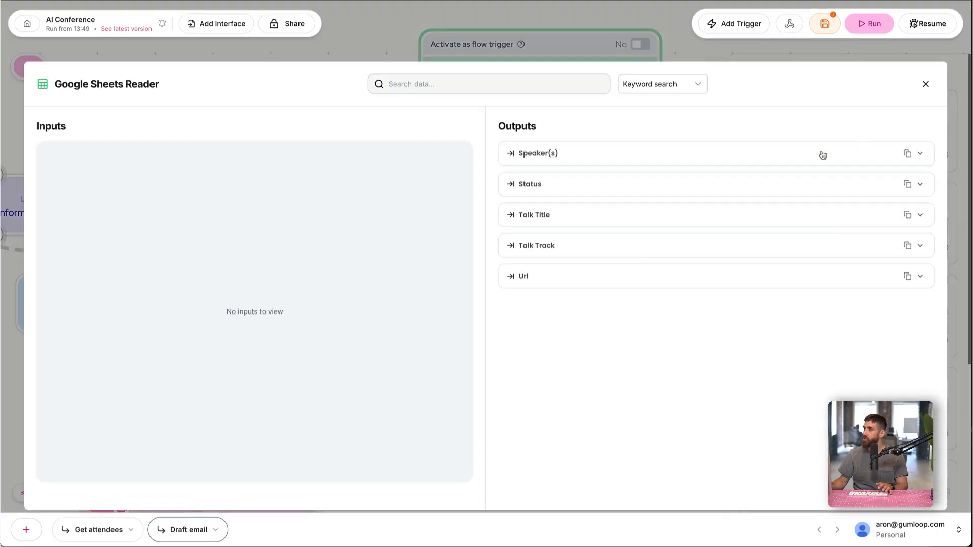
click(551, 222)
scroll(564, 404, down, 2)
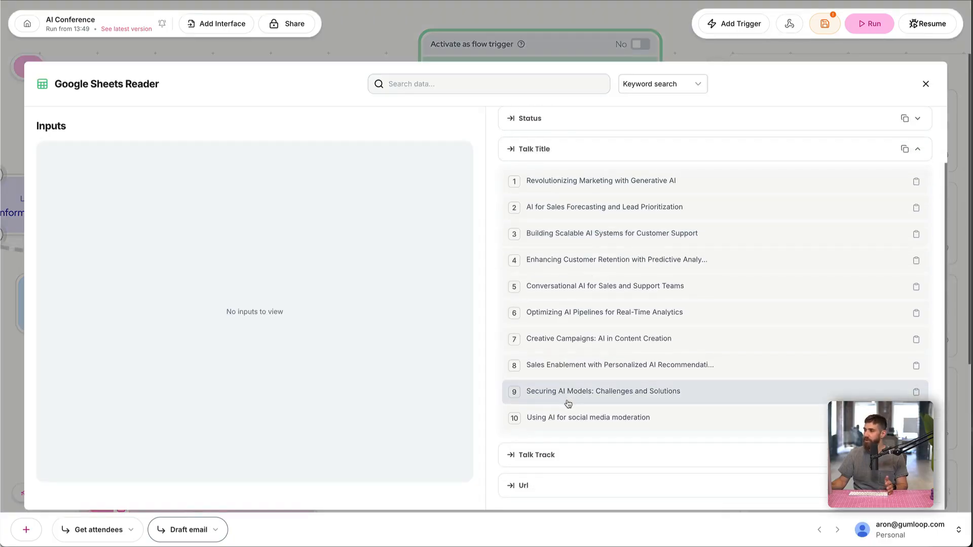
scroll(578, 213, up, 1)
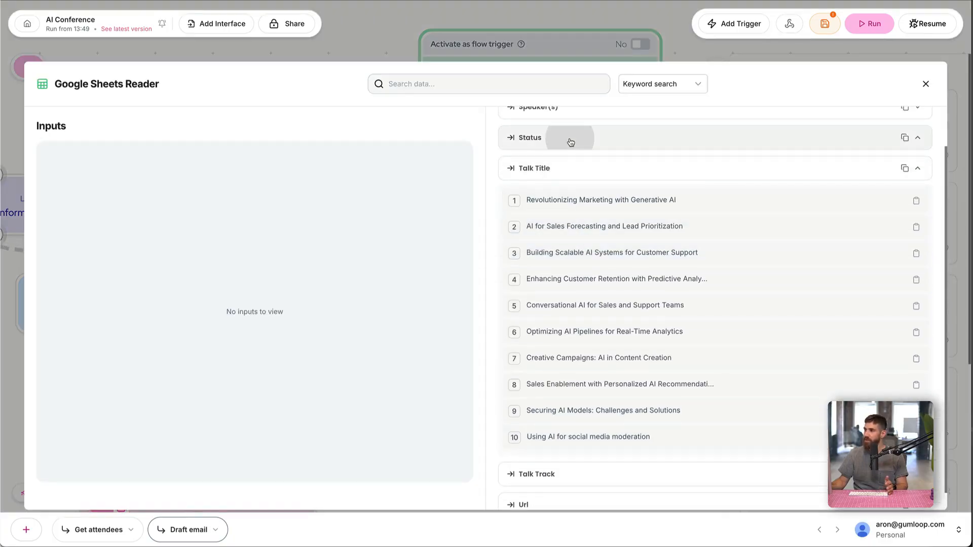
click(573, 145)
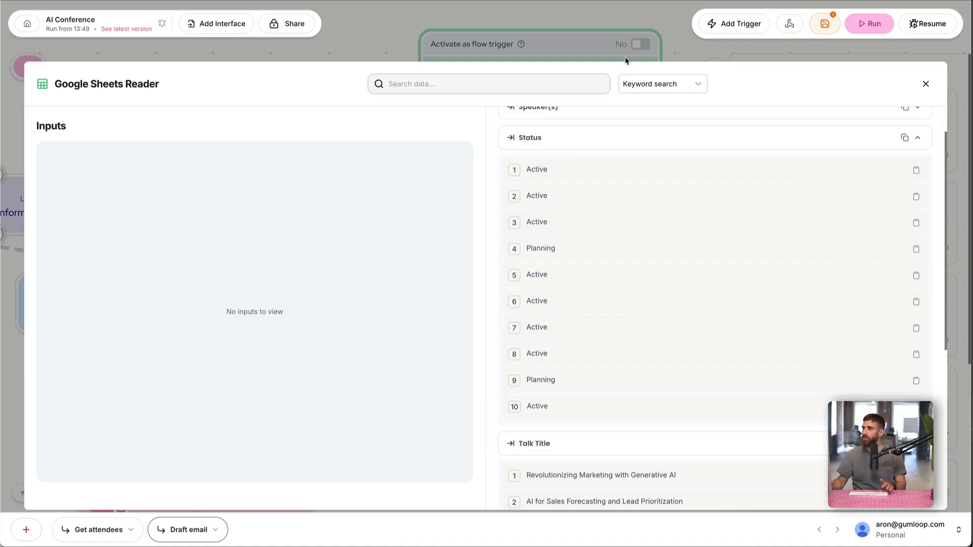
key(Escape)
Hide the run log and add a Flow Basics Filter node from the node library below the Google Sheets Reader
drag(694, 219, 668, 209)
scroll(667, 209, down, 1)
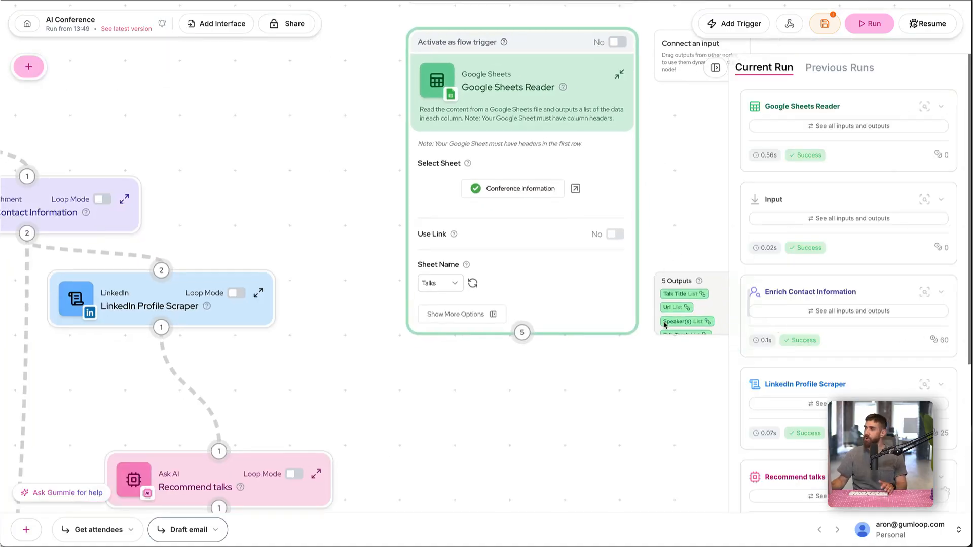
drag(615, 414, 616, 401)
scroll(616, 401, down, 1)
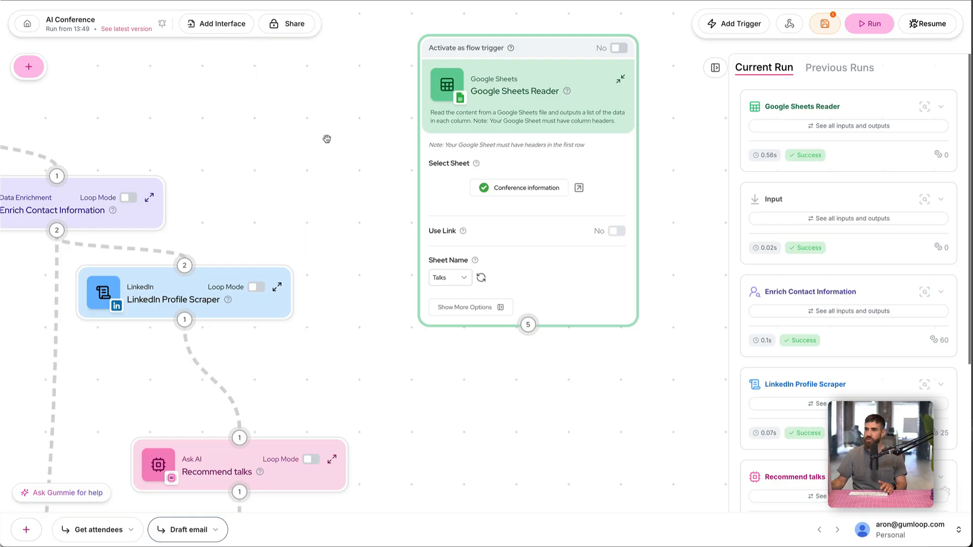
click(716, 68)
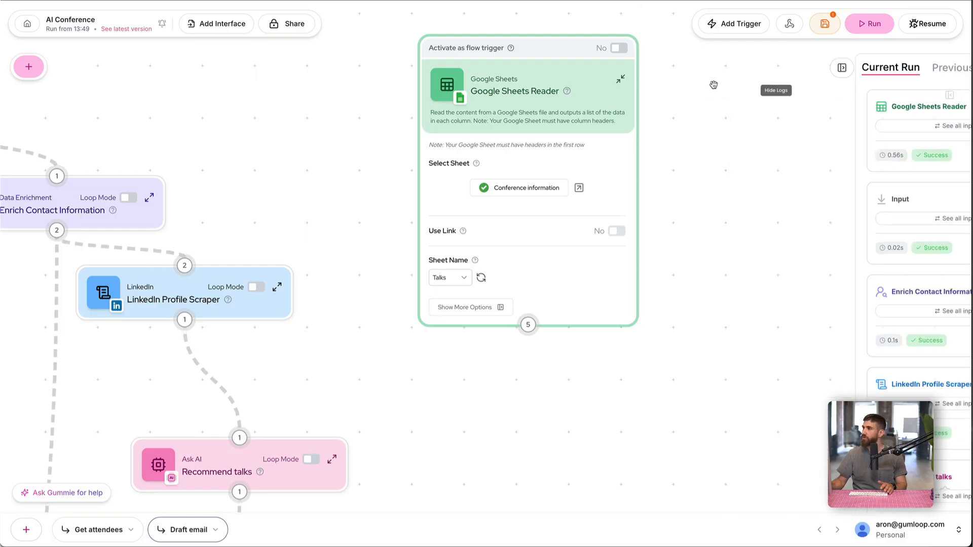
click(40, 76)
text(filter)
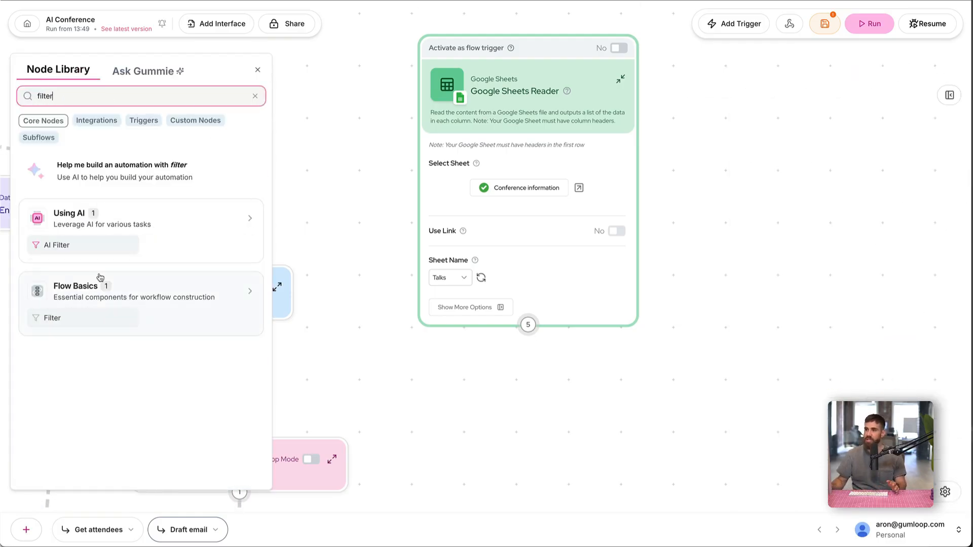
drag(106, 317, 666, 415)
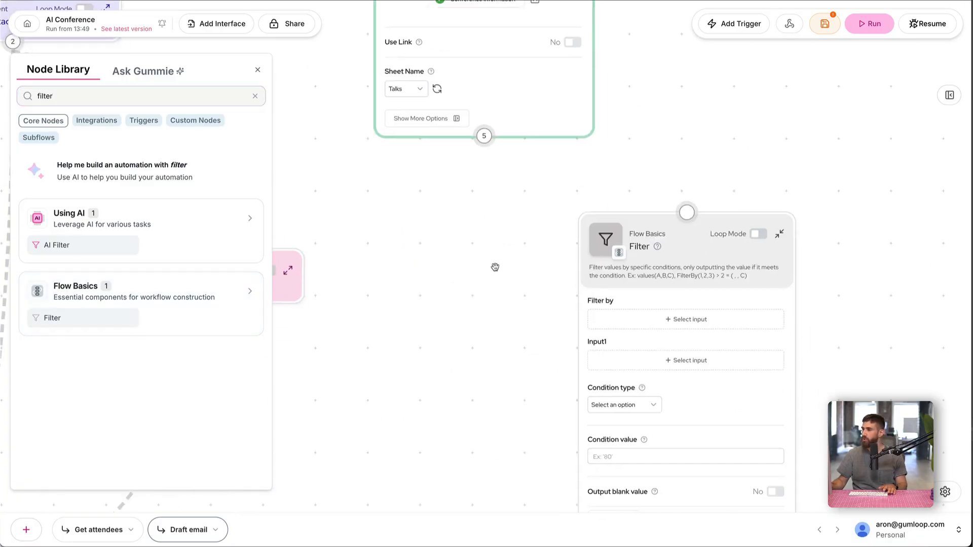
click(259, 71)
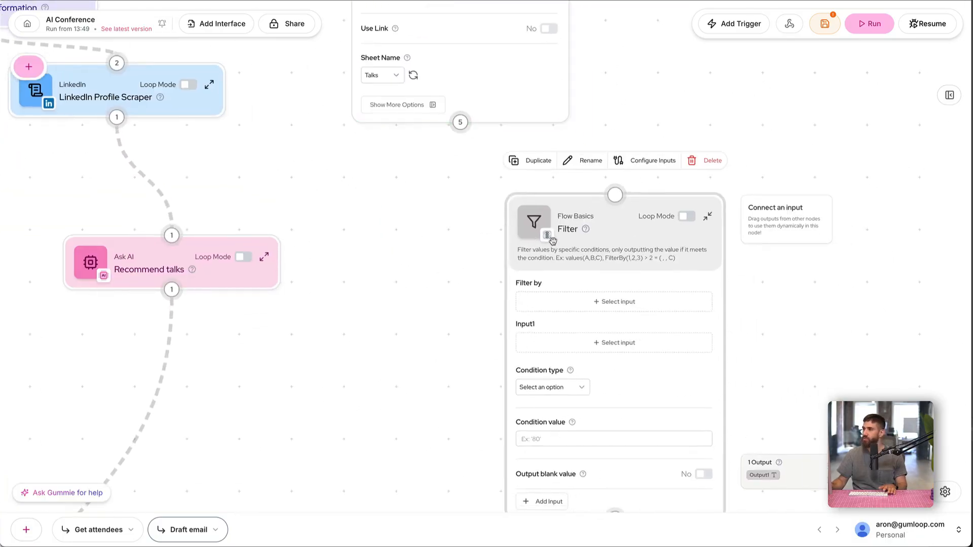
Connect the Google Sheets Reader to the Filter node and filter by Status with condition type [Text] Contains and condition value Active
drag(471, 112, 624, 185)
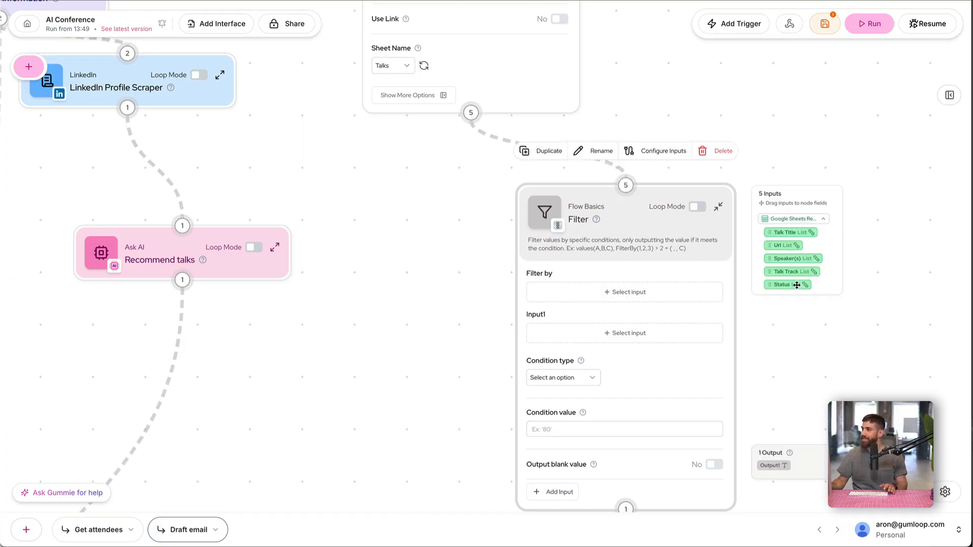
drag(797, 285, 638, 293)
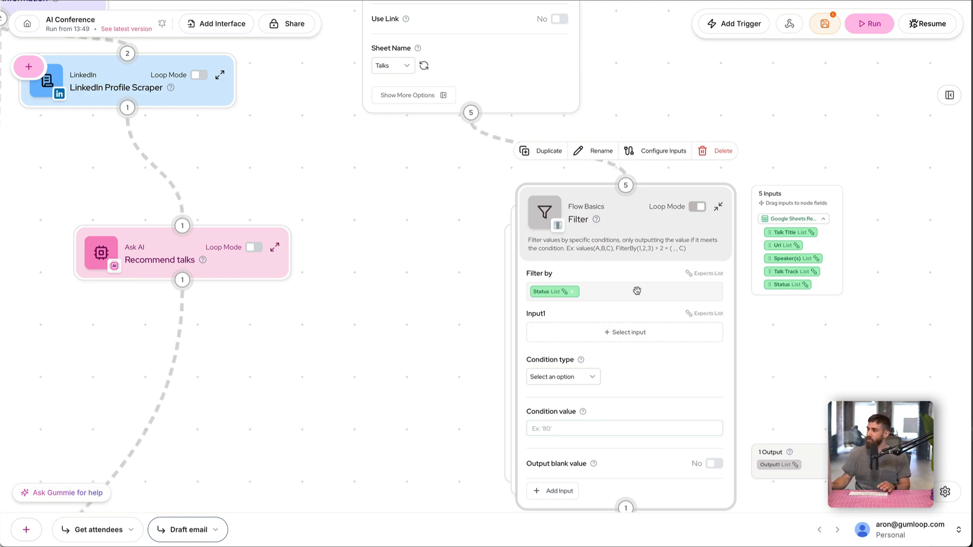
click(597, 380)
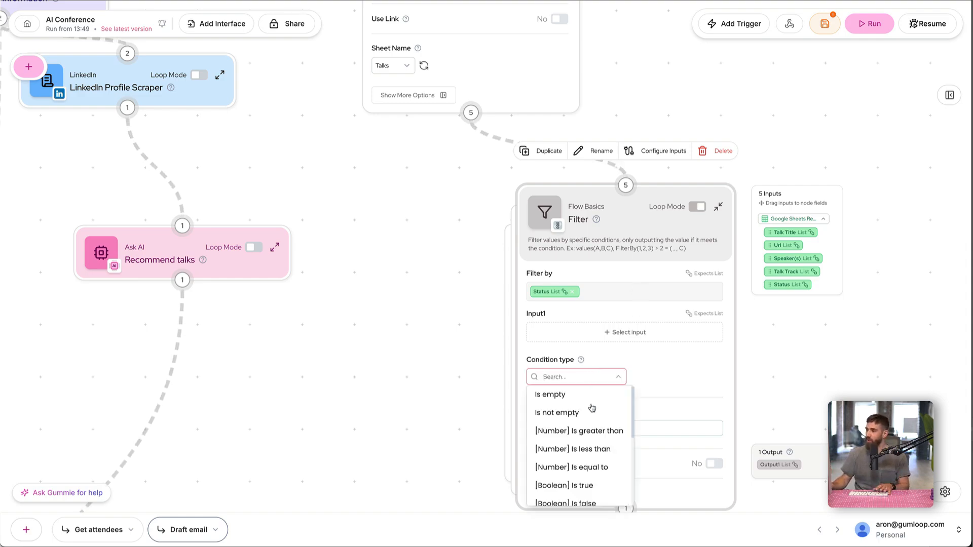
text(con)
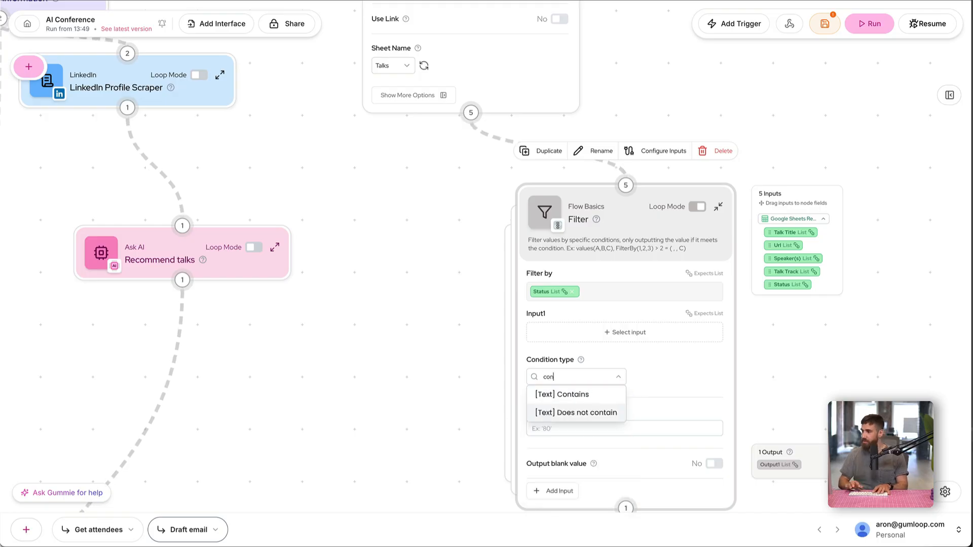
click(590, 394)
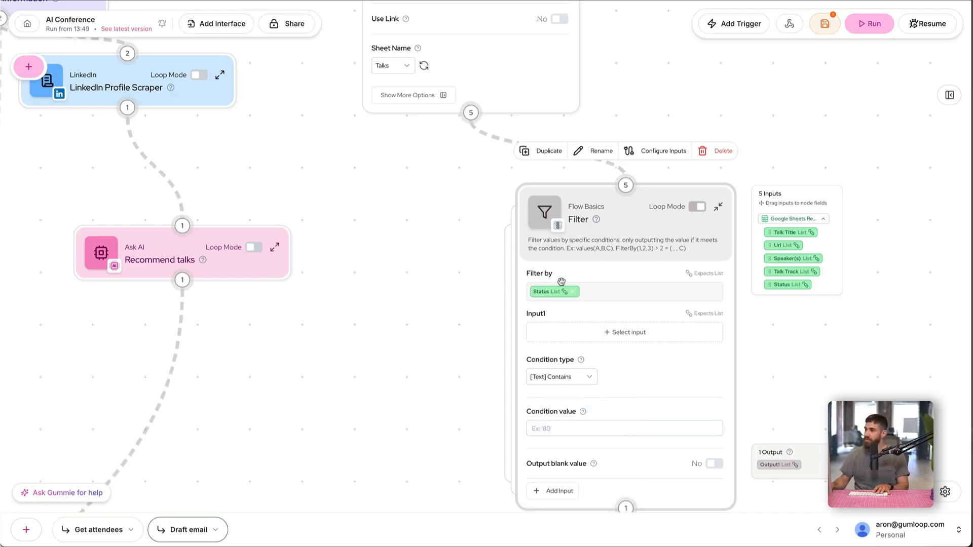
drag(460, 357, 441, 317)
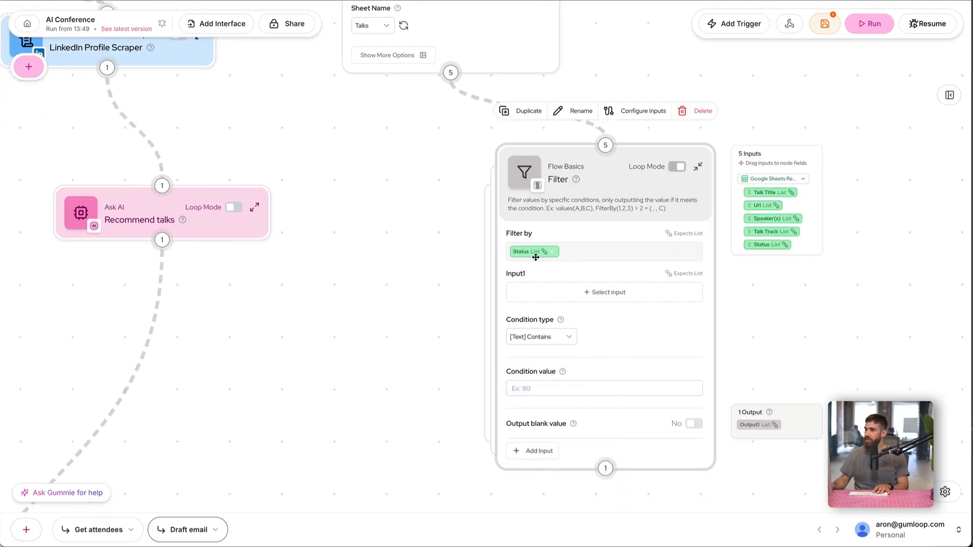
click(551, 388)
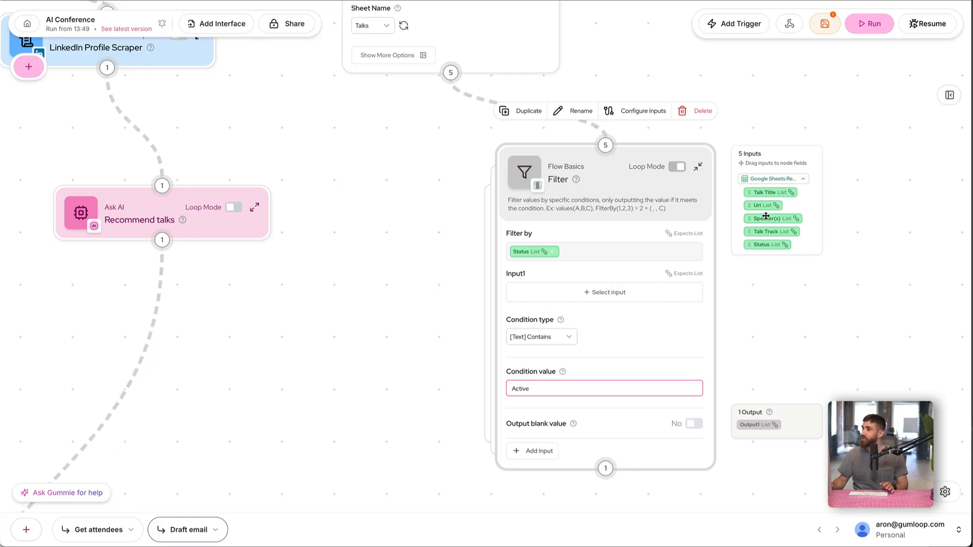
Use the Talk Title list as the Filter node's Input1 and collapse the node
drag(767, 192, 603, 288)
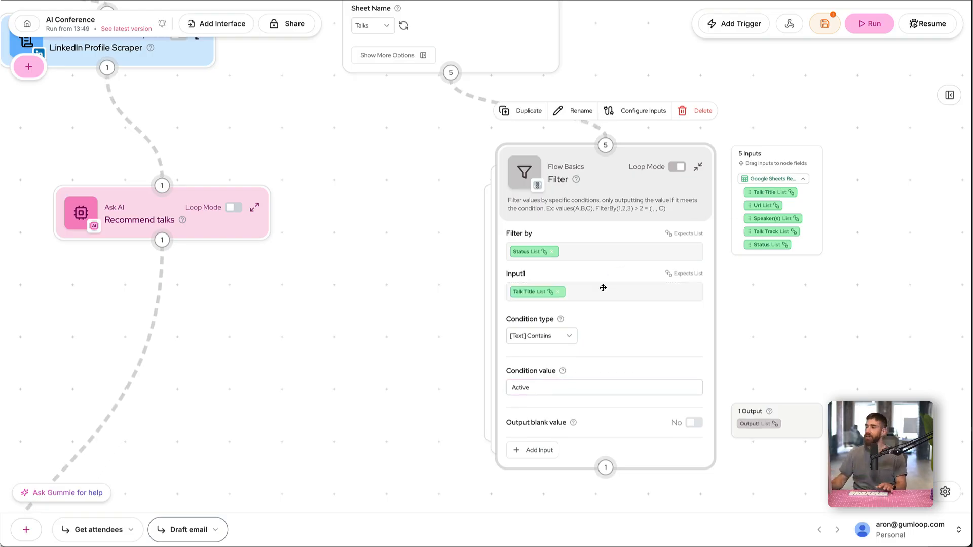
click(693, 169)
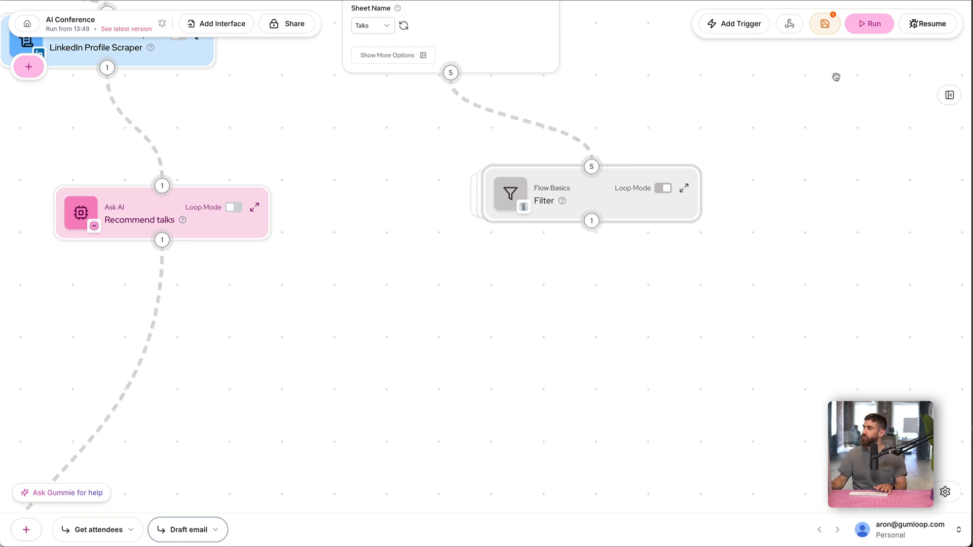
Resume the flow run from the Google Sheets Reader node
click(923, 22)
scroll(589, 138, up, 7)
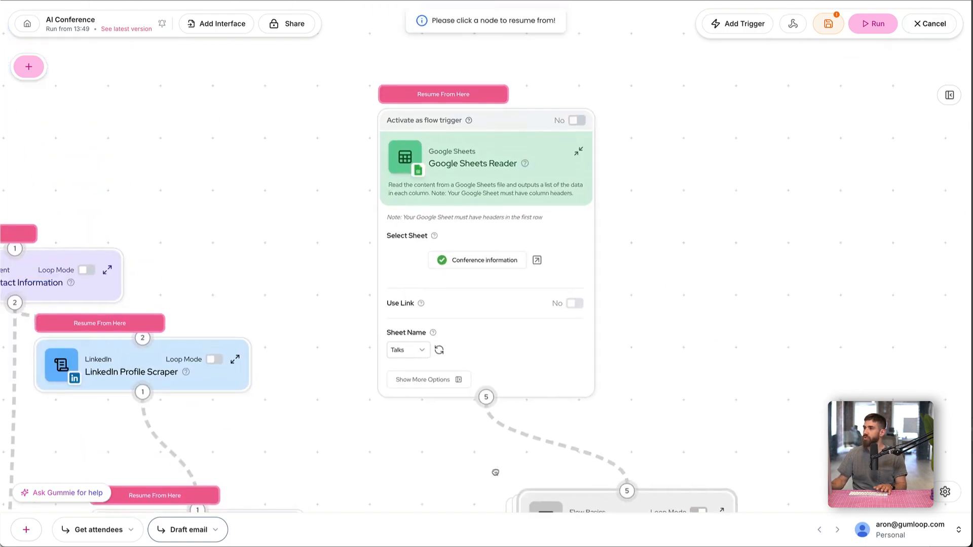
click(456, 97)
scroll(408, 386, down, 3)
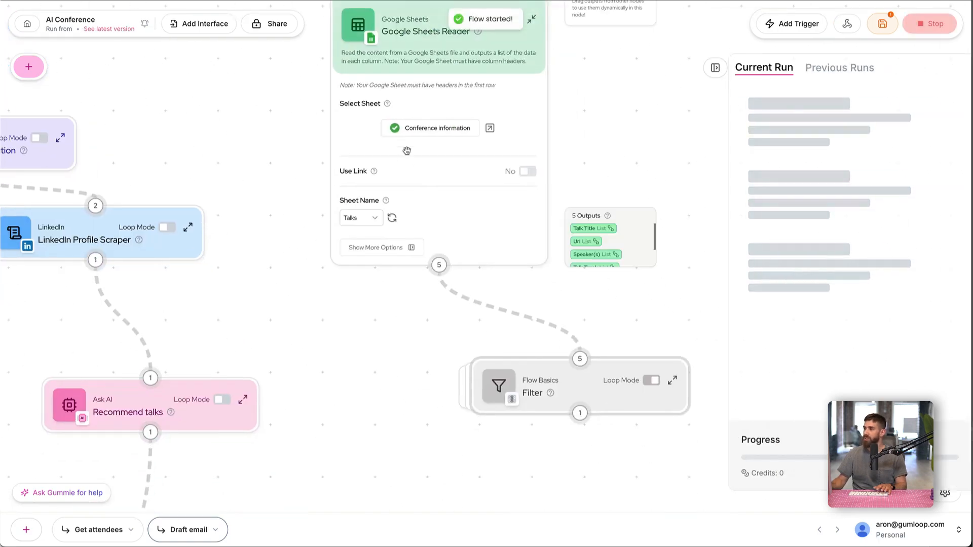
scroll(400, 385, down, 2)
scroll(385, 384, down, 1)
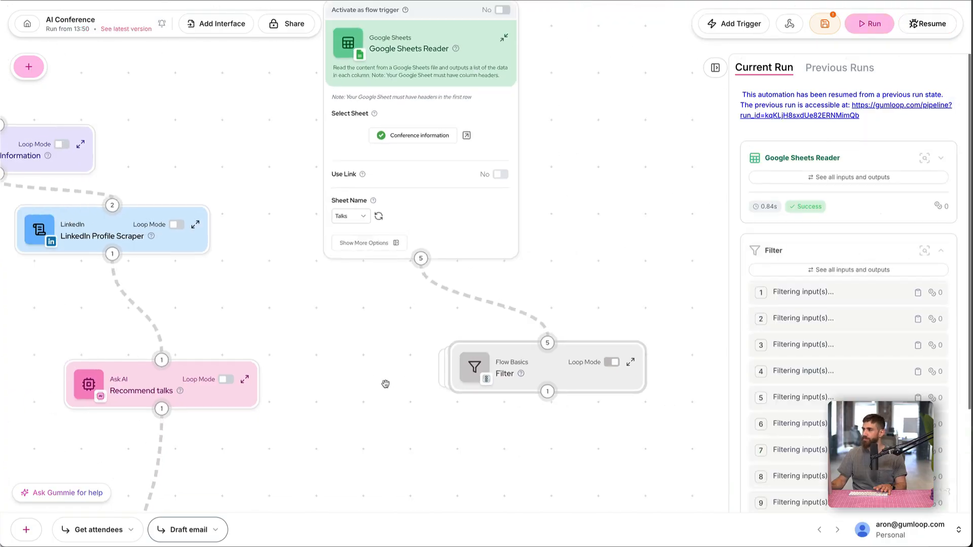
Inspect the Filter's run results, expanding the Output1 list, and close the details
click(852, 270)
click(651, 162)
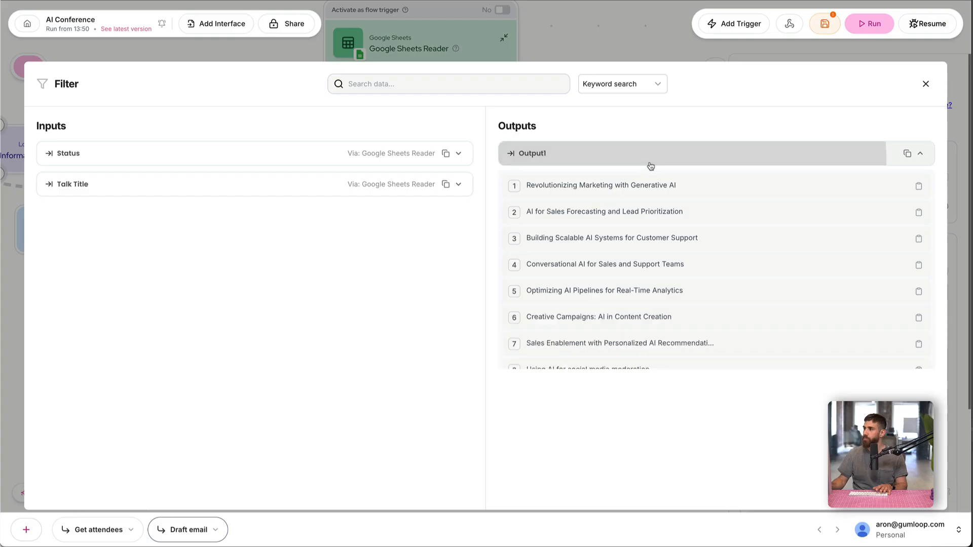
click(569, 48)
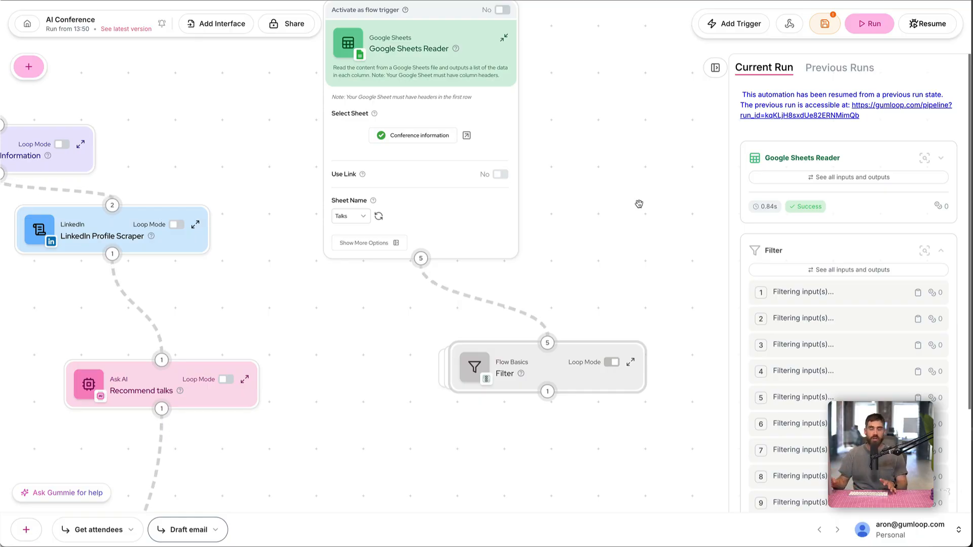
Hide the run log and delete the hard-coded talk titles under "Talks to pick from:" in the Recommend talks prompt
scroll(591, 241, down, 2)
click(715, 67)
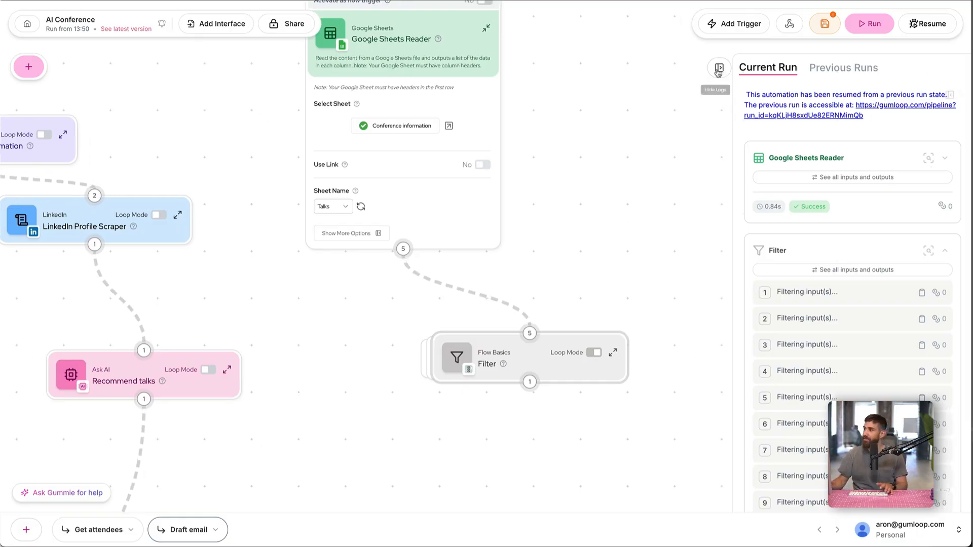
scroll(560, 280, down, 2)
scroll(561, 280, down, 1)
drag(402, 413, 476, 326)
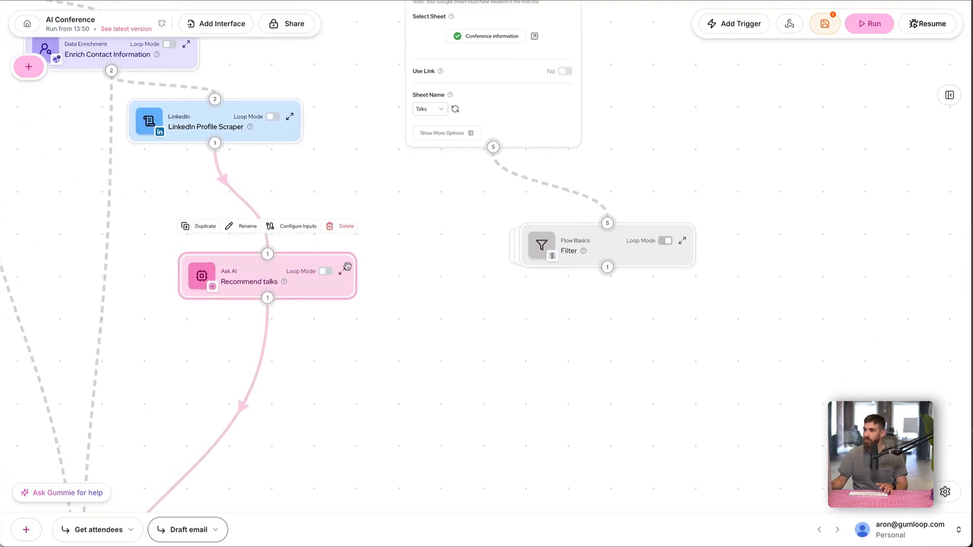
click(344, 265)
scroll(272, 391, up, 3)
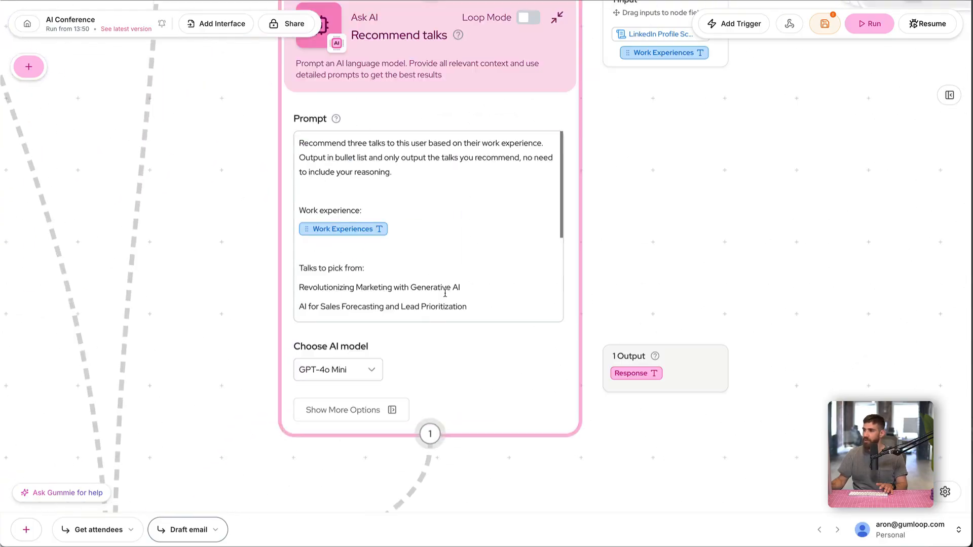
scroll(367, 271, down, 3)
drag(299, 157, 450, 309)
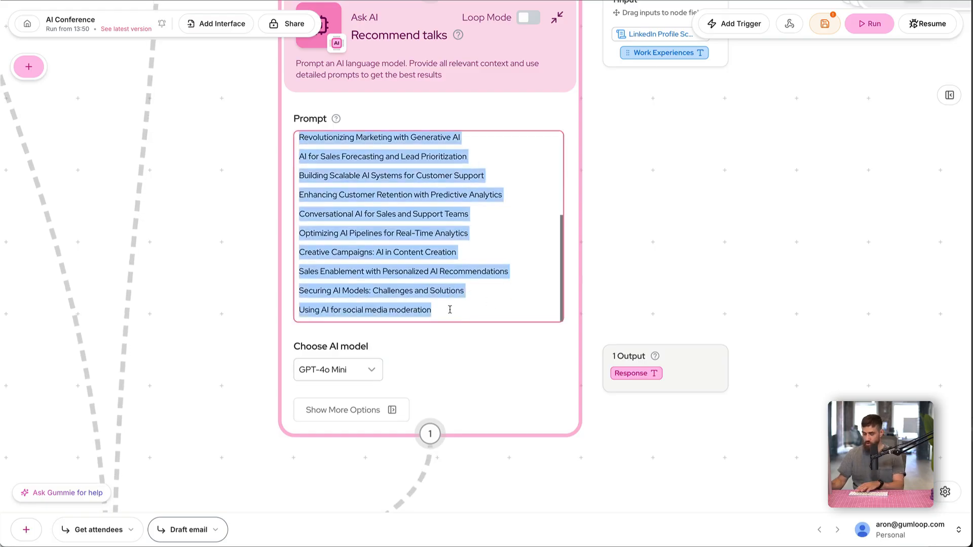
key(BackSpace)
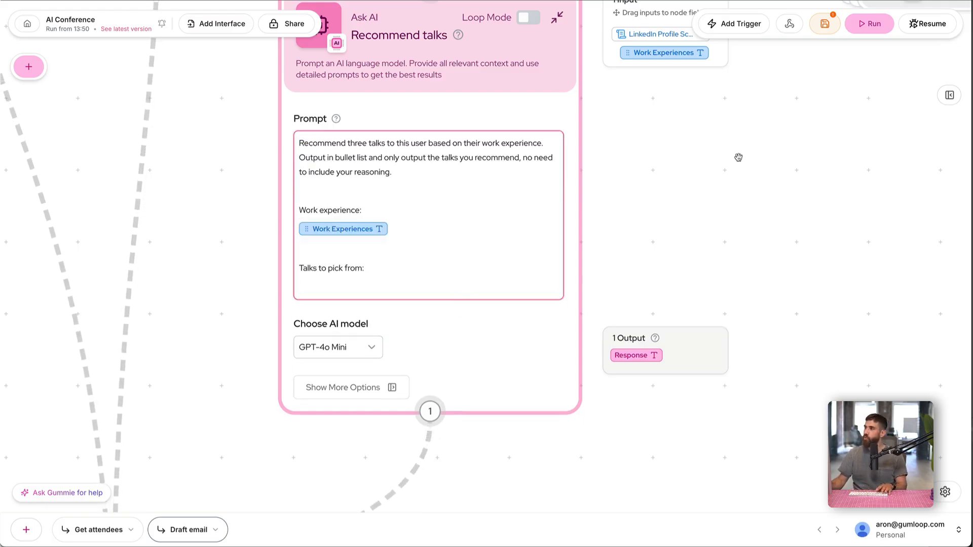
Try connecting the Filter directly to Recommend talks and placing its Output1 list in the prompt under "Talks to pick from:"
scroll(663, 210, down, 5)
drag(537, 150, 541, 172)
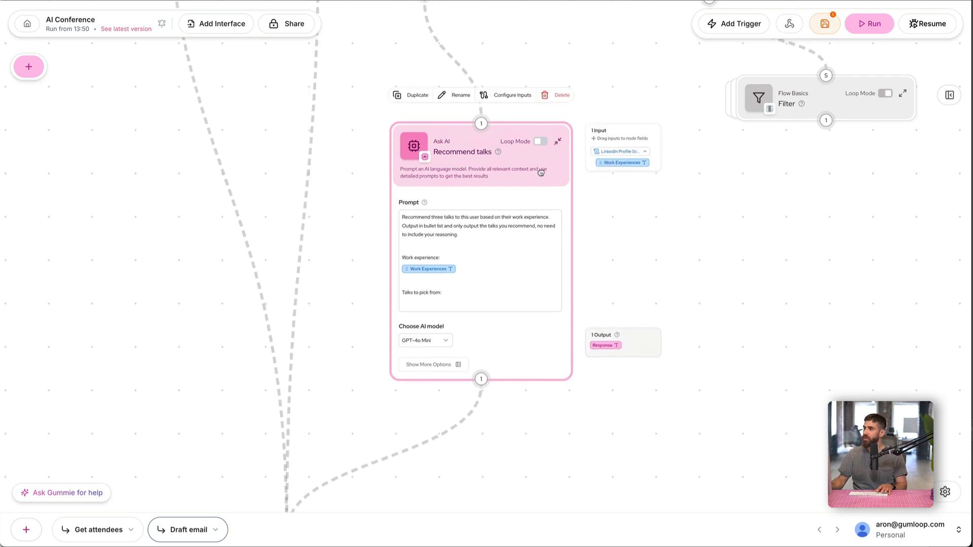
drag(827, 121, 685, 126)
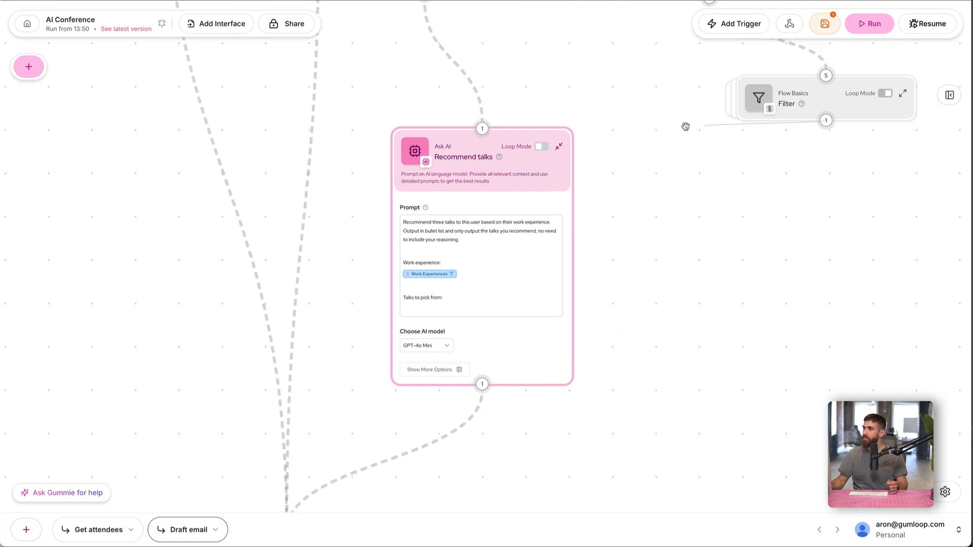
drag(493, 123, 481, 128)
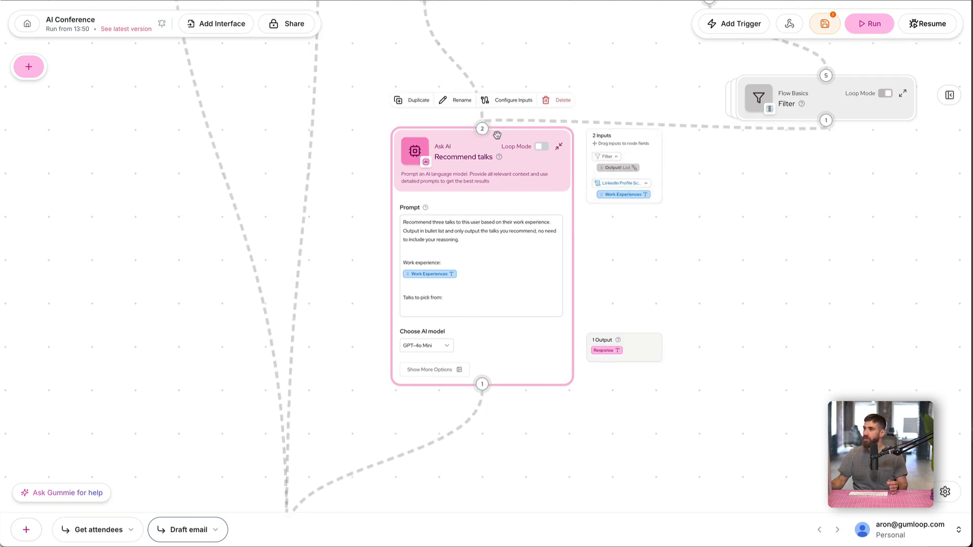
drag(625, 167, 461, 309)
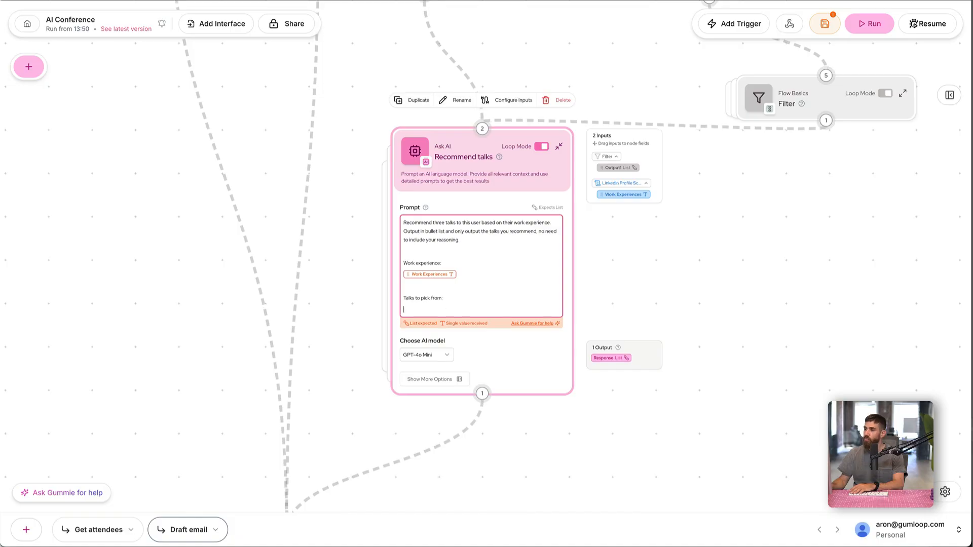
click(544, 147)
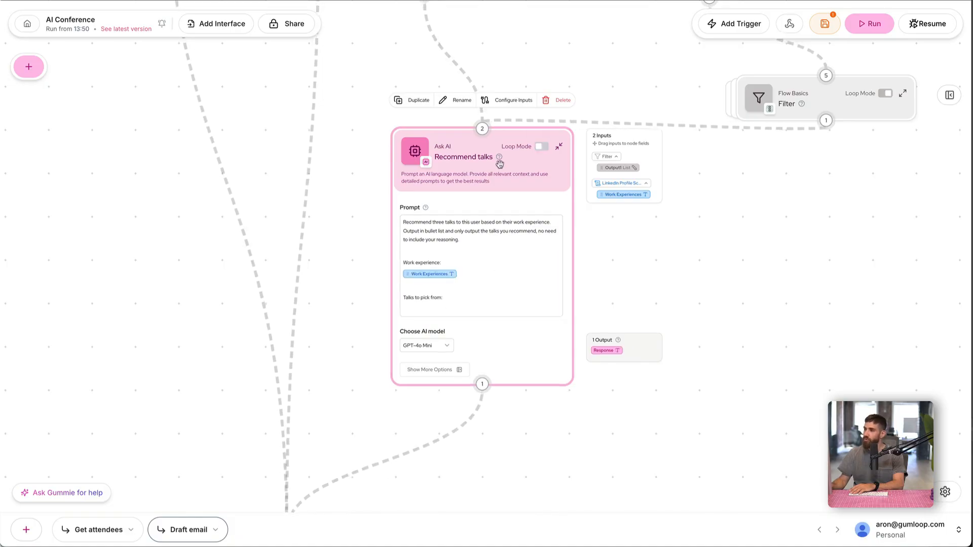
click(649, 156)
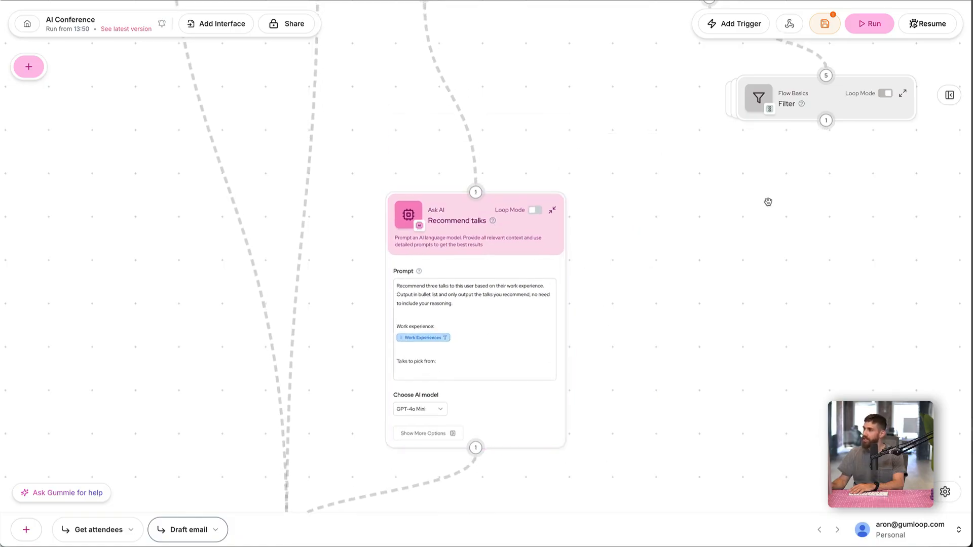
Search the node library for join and add a Join List Items node below the Filter, closing the library
scroll(776, 182, right, 1)
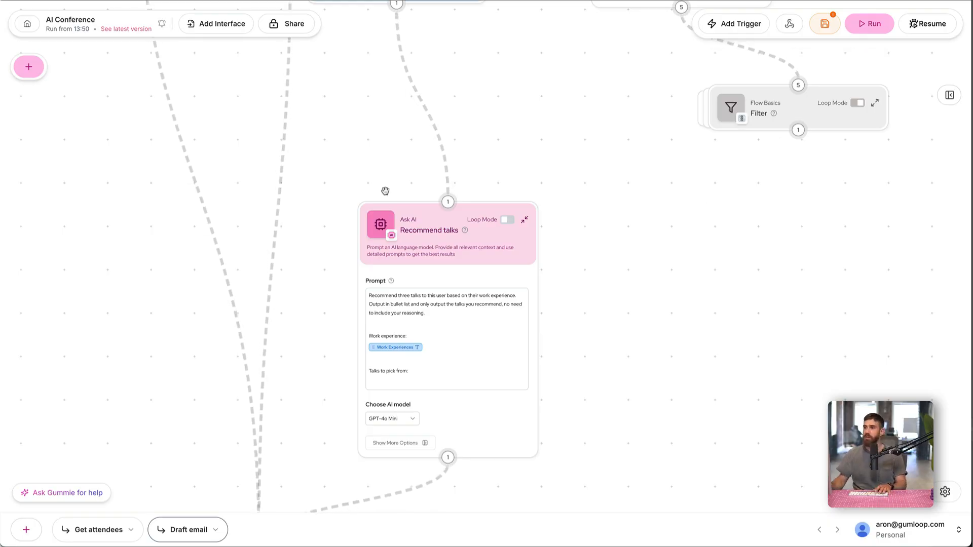
click(29, 67)
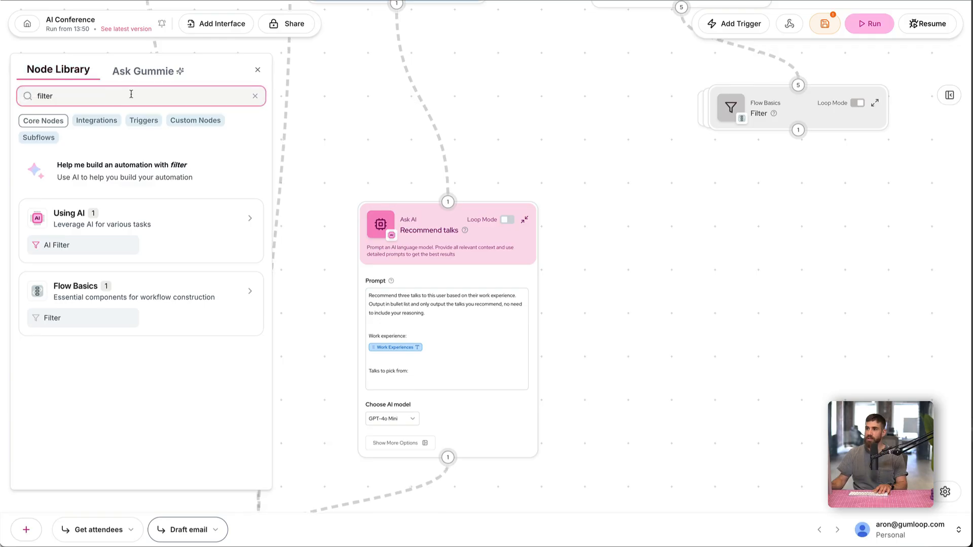
text(join)
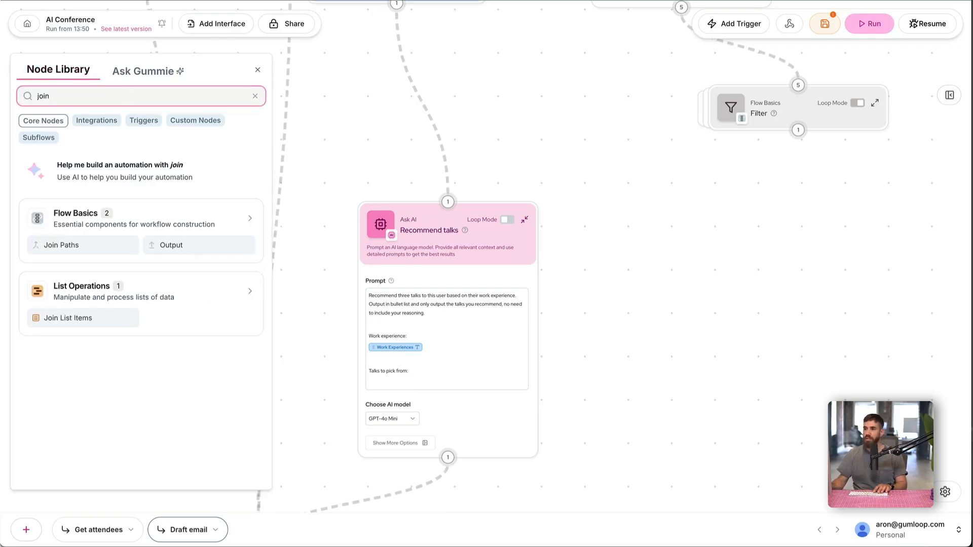
drag(109, 322, 794, 275)
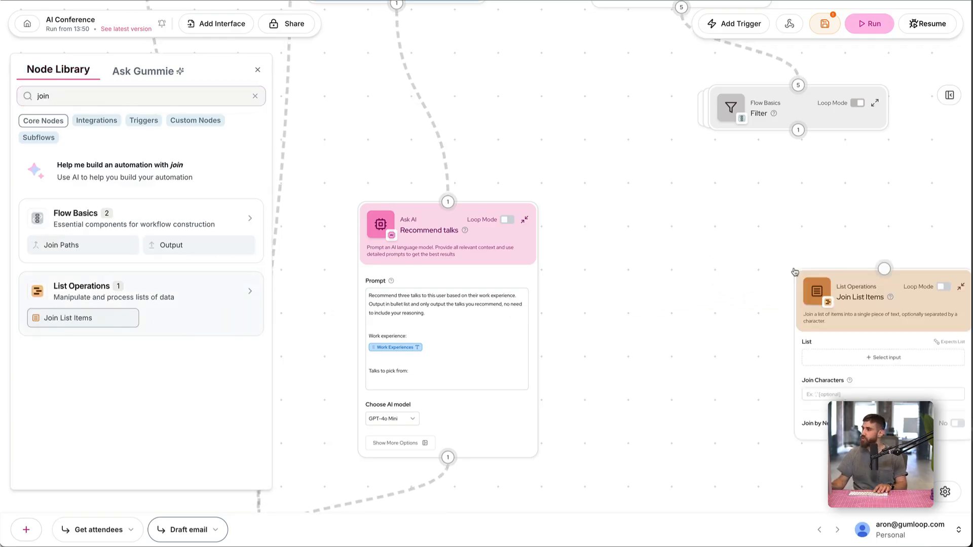
drag(624, 219, 618, 212)
drag(428, 227, 546, 432)
drag(671, 281, 455, 288)
click(258, 70)
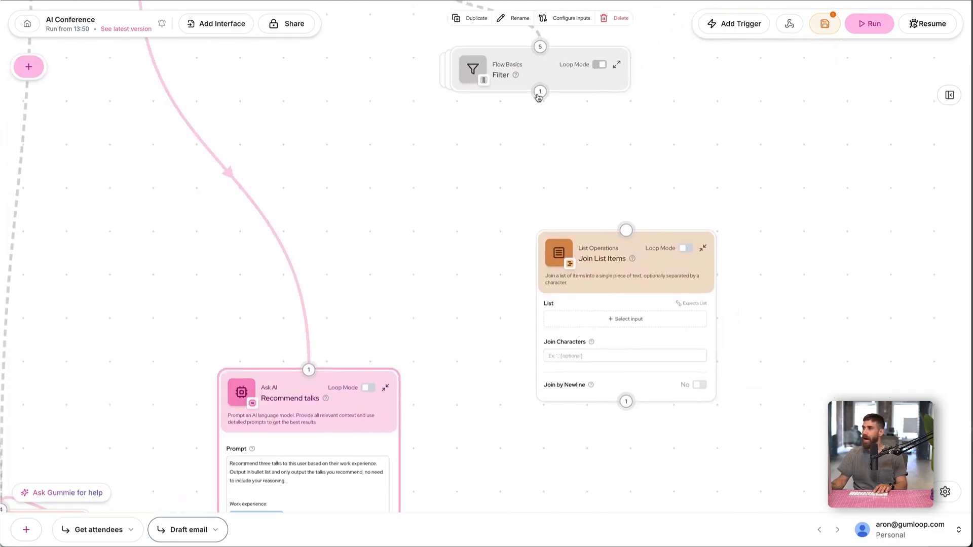
Connect the Filter to Join List Items, use Output1 as its List input, and enable Join by Newline
drag(539, 92, 633, 201)
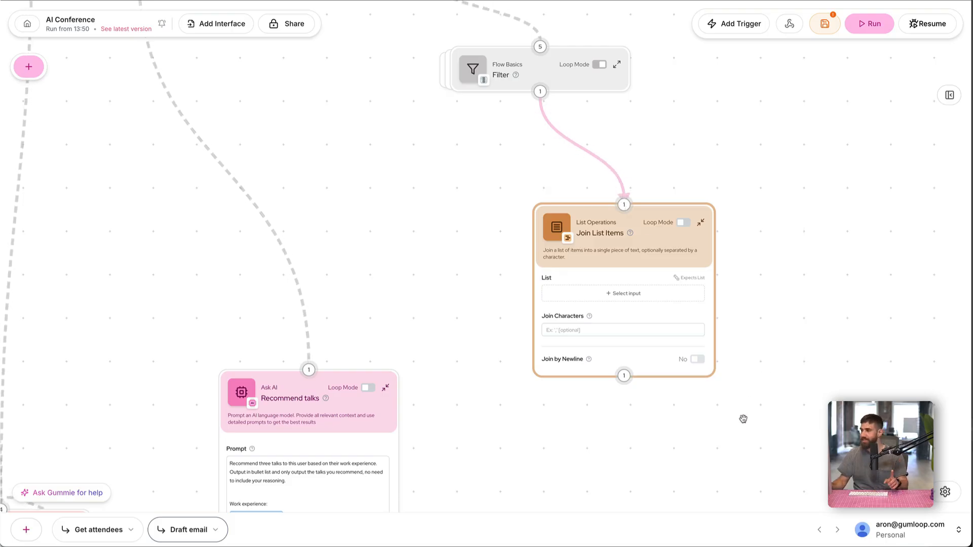
click(573, 330)
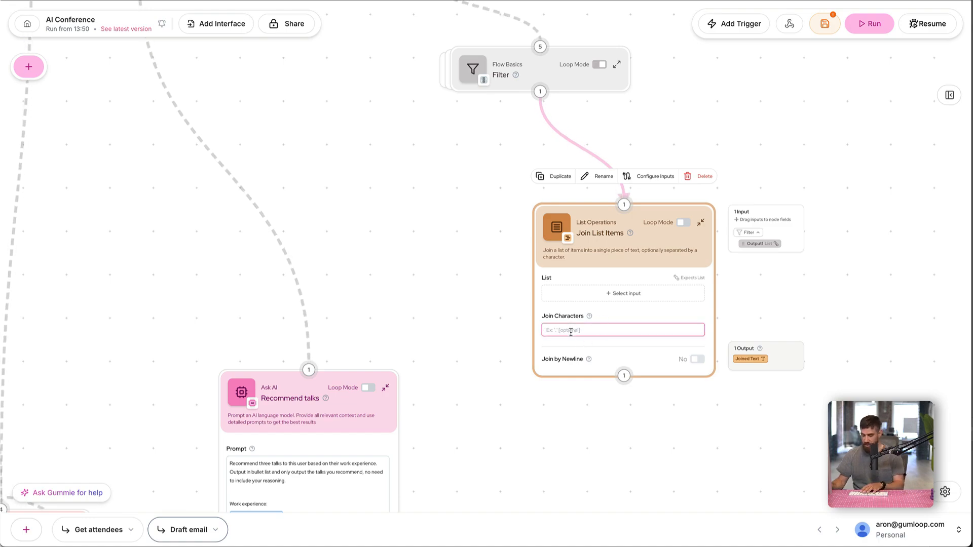
drag(745, 244, 616, 290)
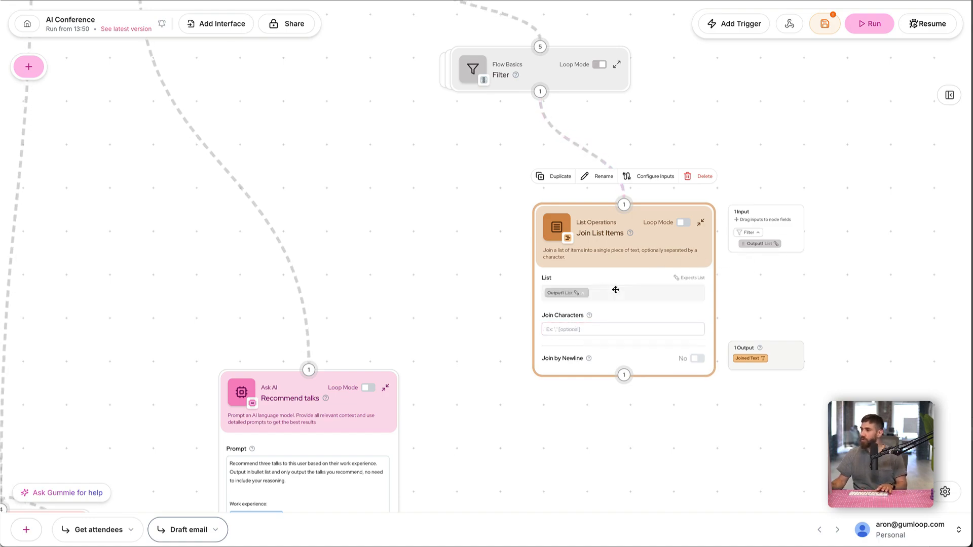
click(698, 359)
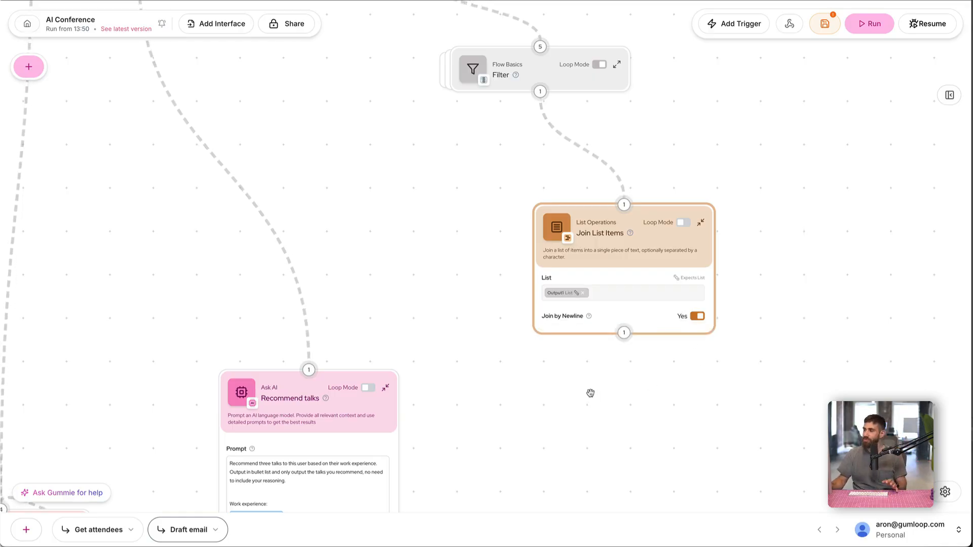
Resume the flow run from the Filter node
scroll(591, 394, down, 3)
mouse_move(578, 297)
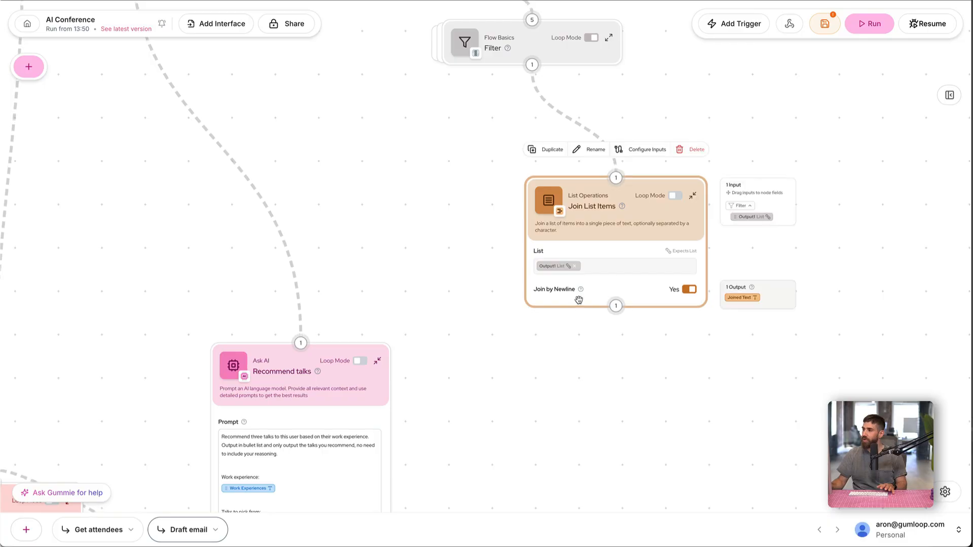
click(927, 23)
scroll(416, 213, up, 5)
click(467, 229)
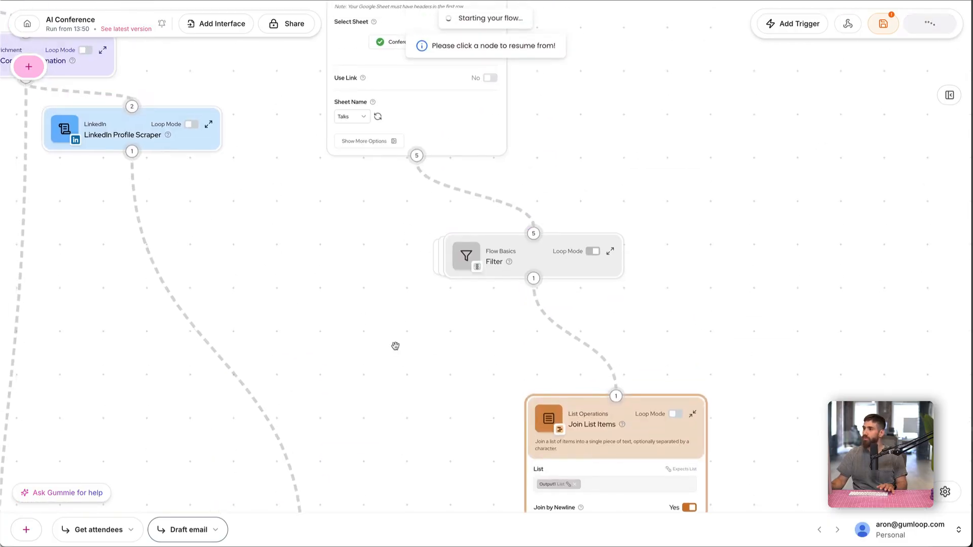
drag(395, 343, 317, 210)
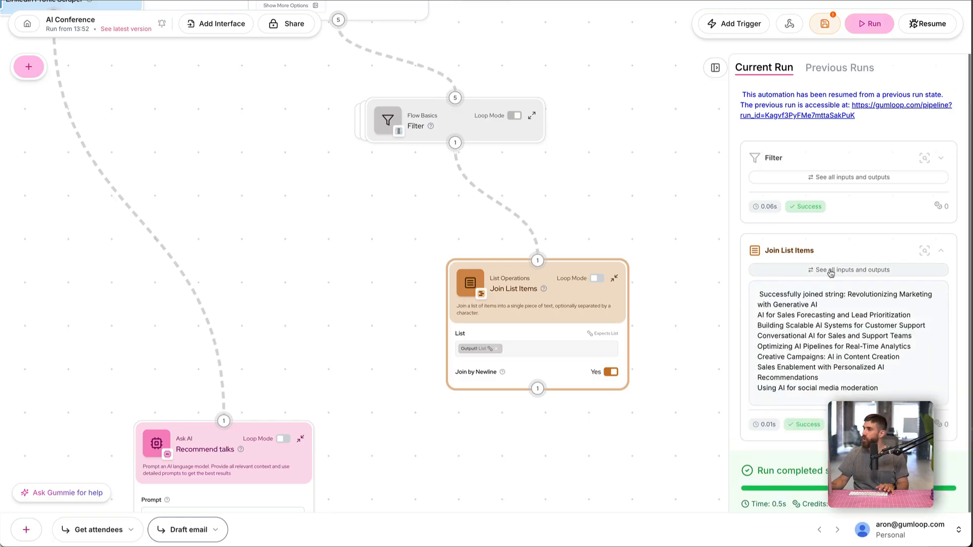
Inspect the Join List Items run results, expanding the Joined Text output, and close the details
click(831, 273)
click(621, 159)
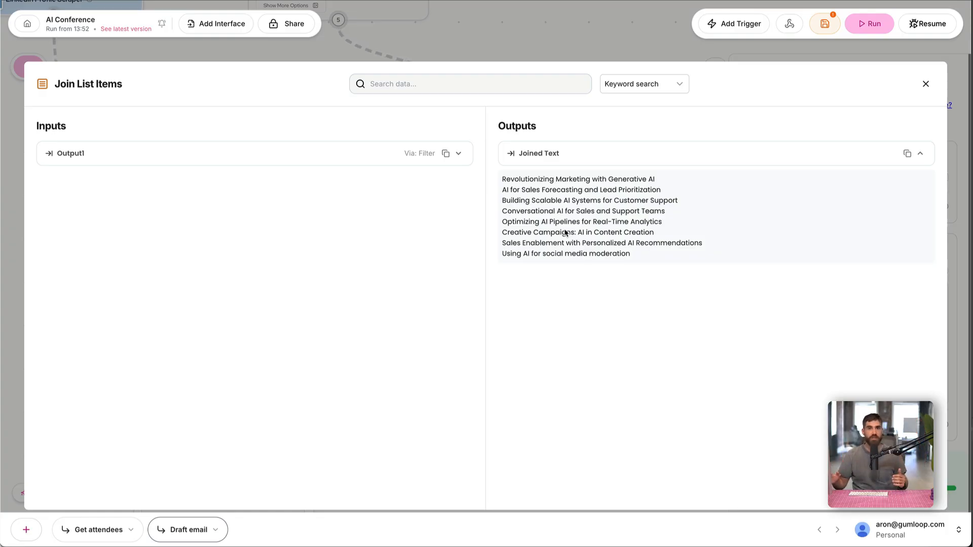
click(579, 28)
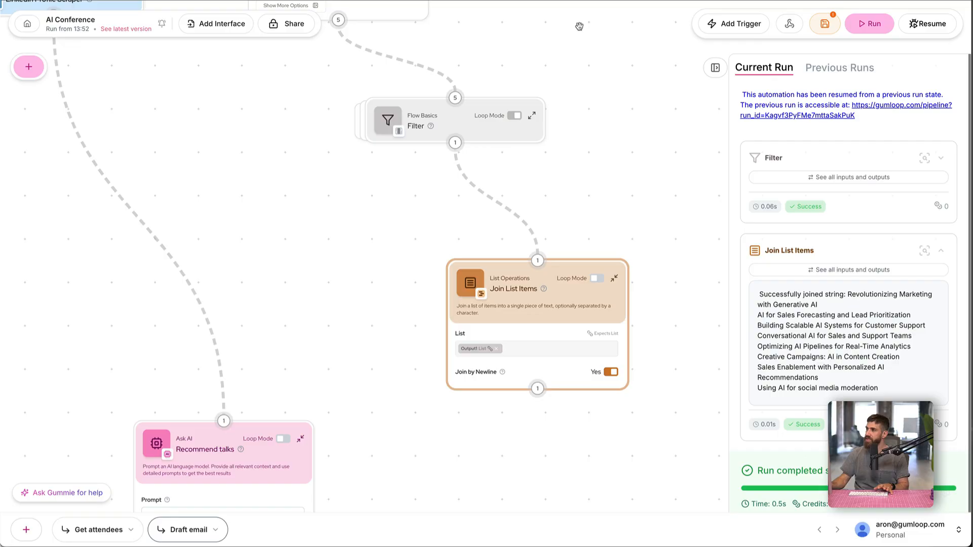
Connect Join List Items to Recommend talks and insert Joined Text under "Talks to pick from:" in the prompt
drag(499, 436, 527, 313)
drag(564, 266, 251, 300)
drag(410, 426, 481, 332)
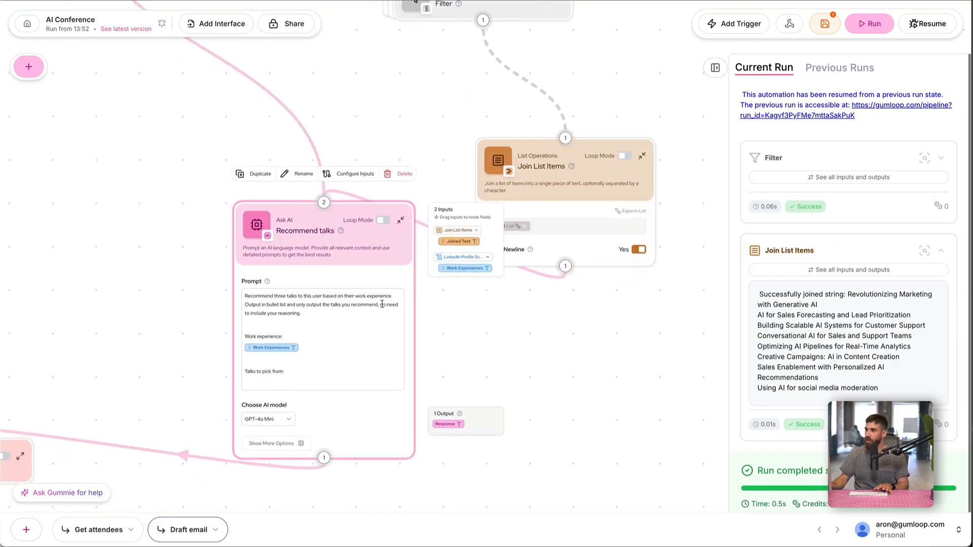
drag(457, 242, 307, 383)
scroll(333, 261, down, 5)
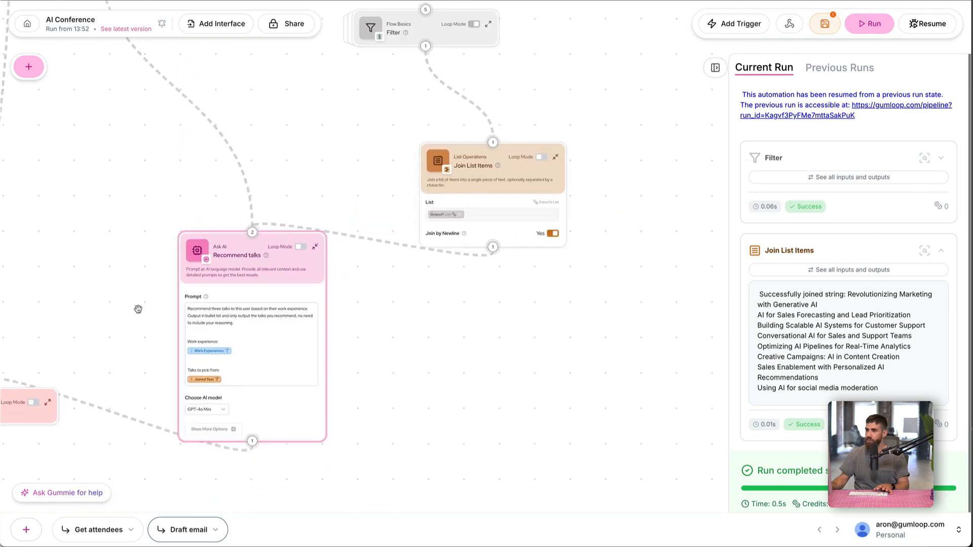
drag(126, 319, 183, 293)
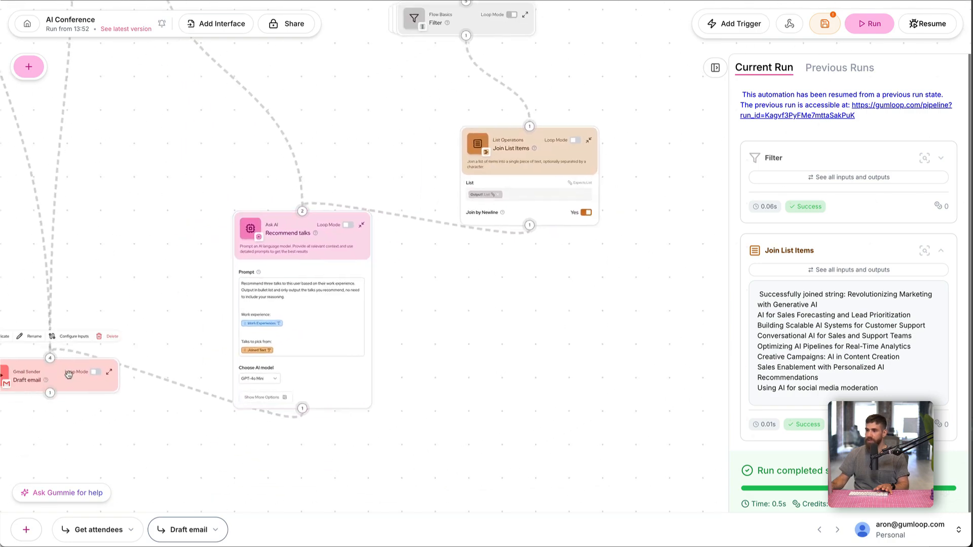
Move the Draft email node lower so it sits below the Recommend talks node
drag(70, 376, 68, 472)
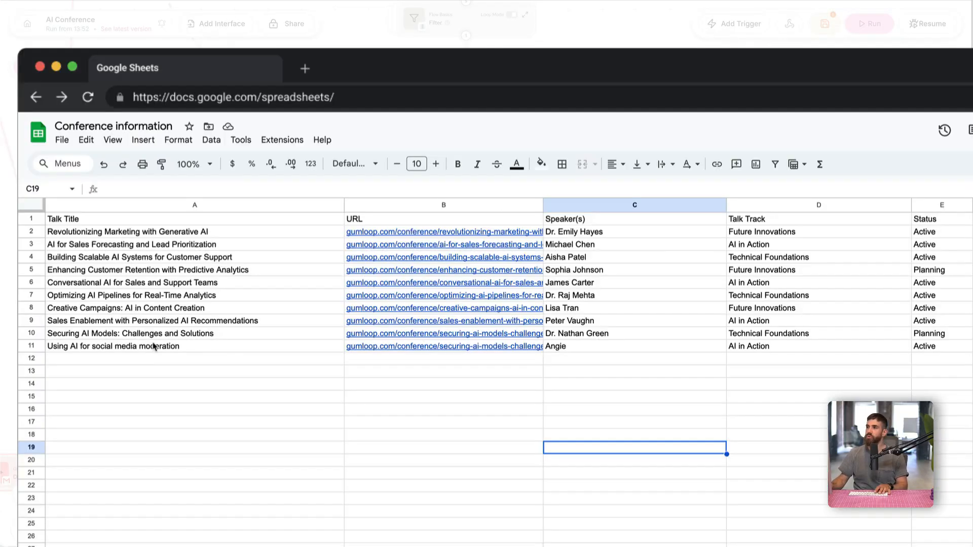
Switch to the Conference information Google Sheet and enter "AI for Sales enablement" as a new talk title in A12
click(140, 360)
text(AI for sale)
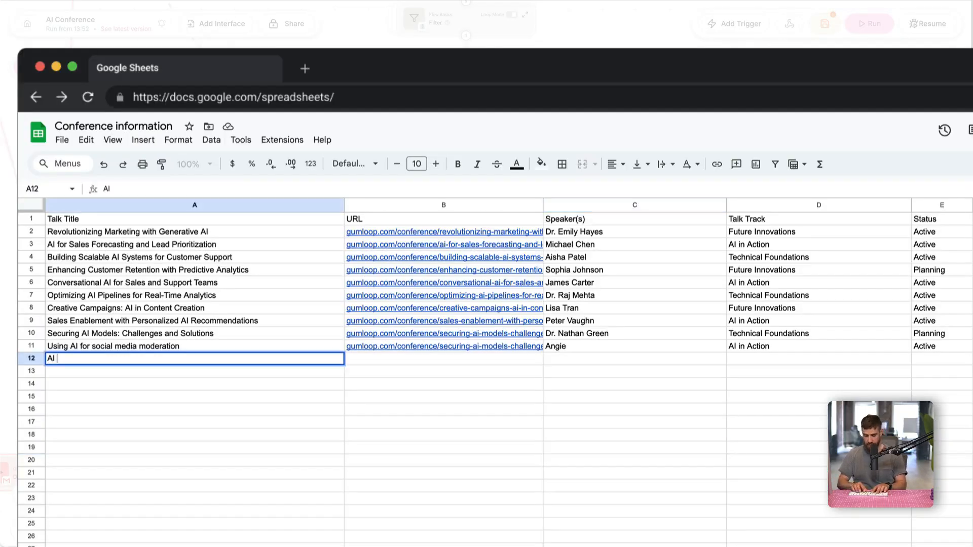
key(BackSpace)
key(BackSpace)
key(BackSpace)
key(BackSpace)
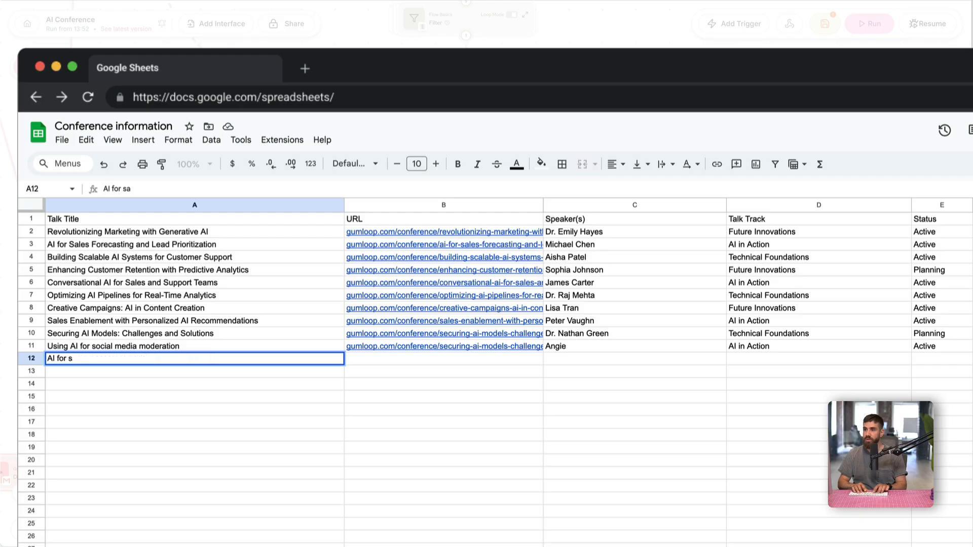
text(Sales enablement)
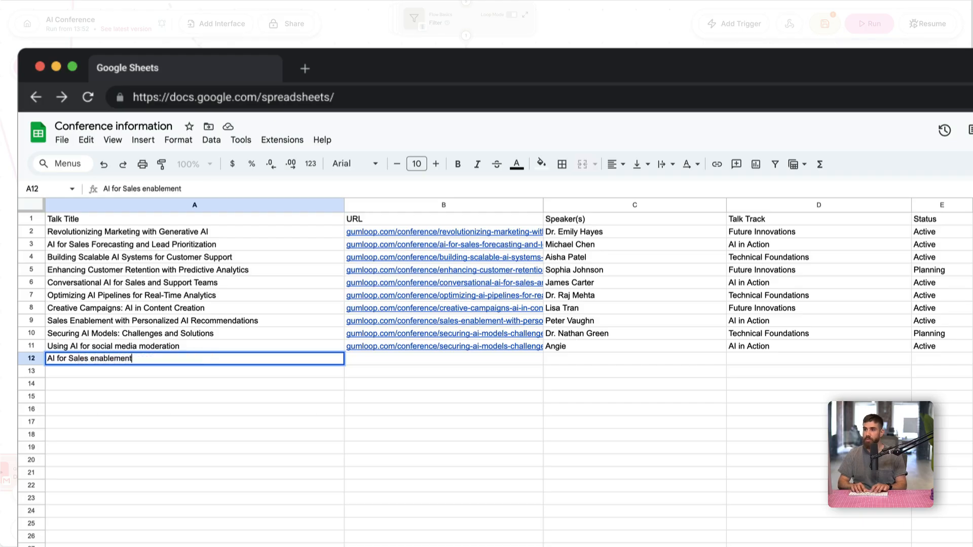
key(Tab)
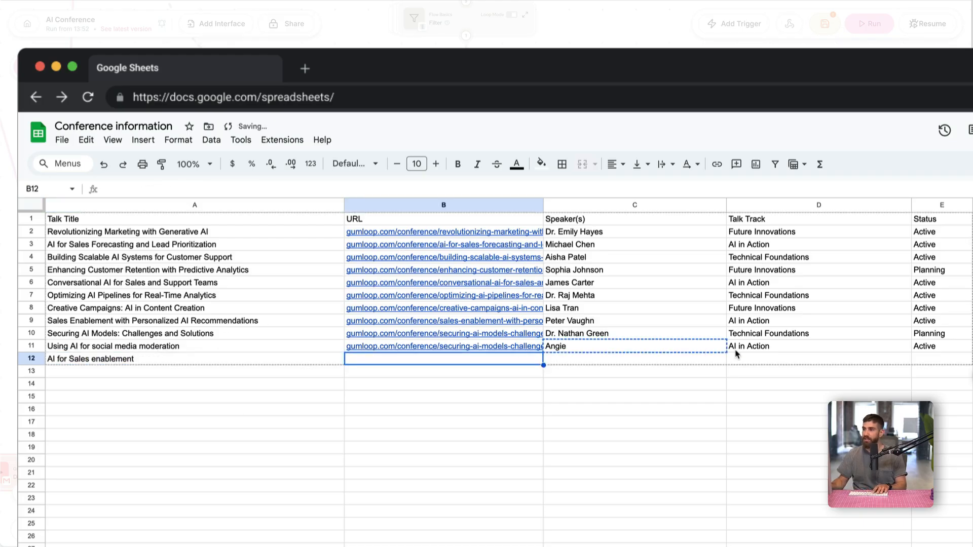
Copy the URL and speaker from row 11 into row 12, and clear row 11's Talk Track
click(795, 349)
key(Delete)
mouse_move(795, 349)
mouse_down()
mouse_move(545, 349)
mouse_move(792, 359)
mouse_up()
key(ctrl+c)
key(ctrl+v)
Set the Status of the new talk in row 12 to Active
click(922, 359)
text(Active)
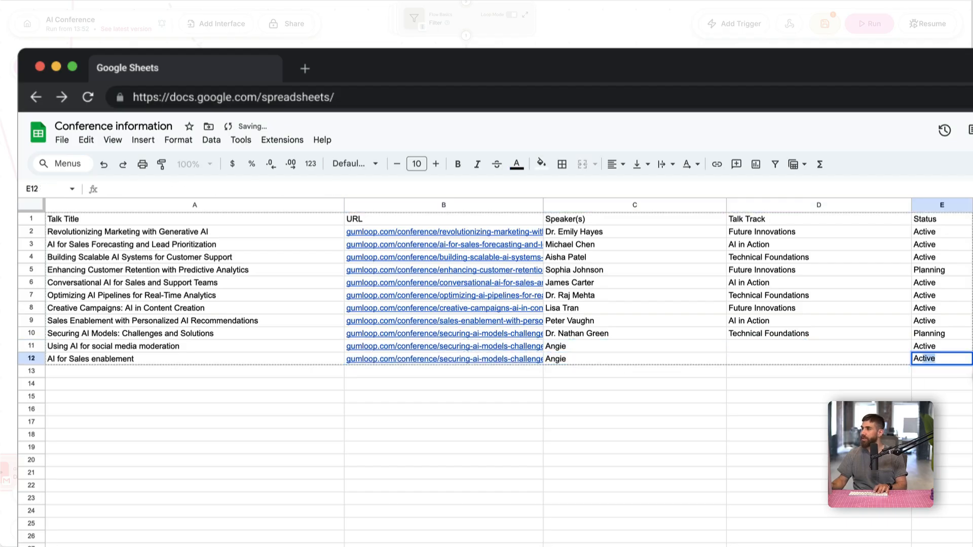
key(Return)
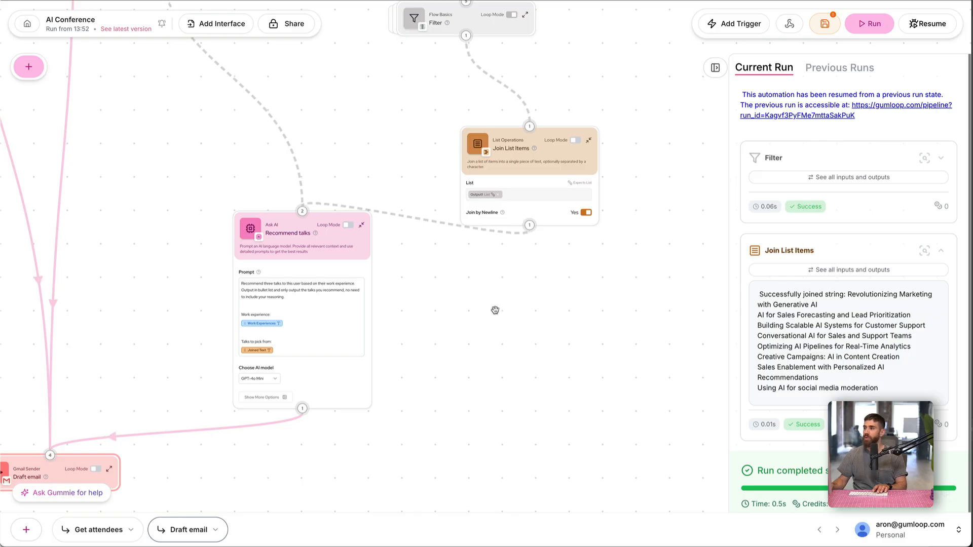
Switch back to the AI Conference flow in Gumloop, run the whole flow, and hide the run details
drag(495, 309, 483, 291)
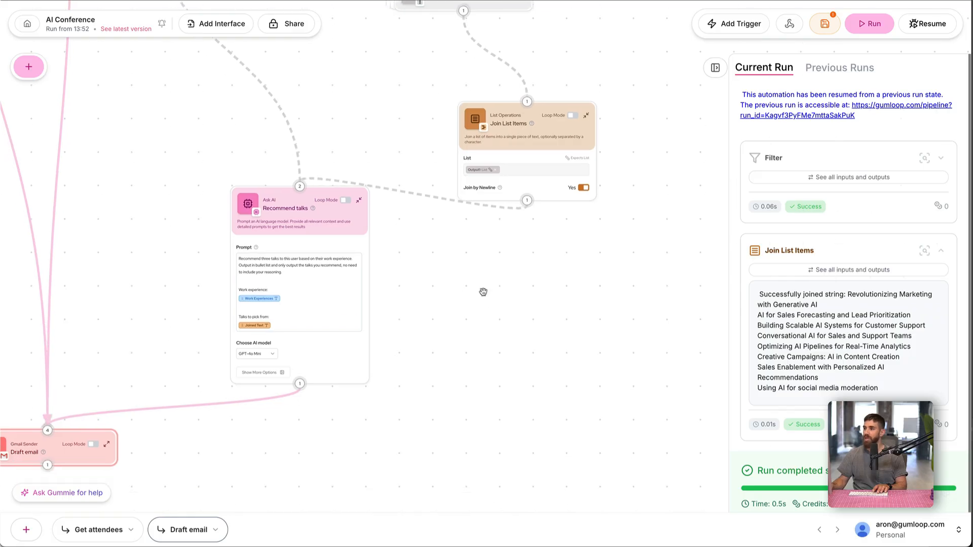
scroll(479, 299, down, 5)
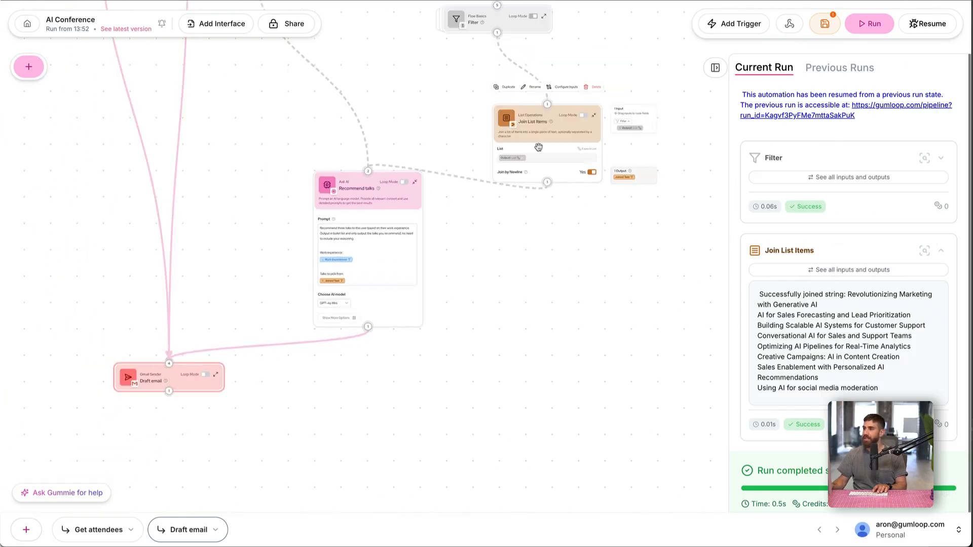
scroll(599, 280, up, 3)
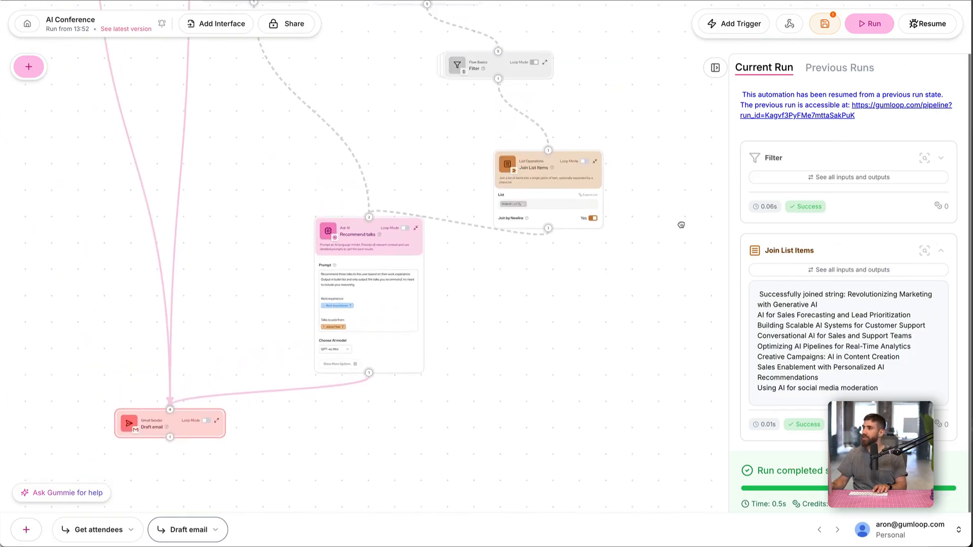
click(869, 24)
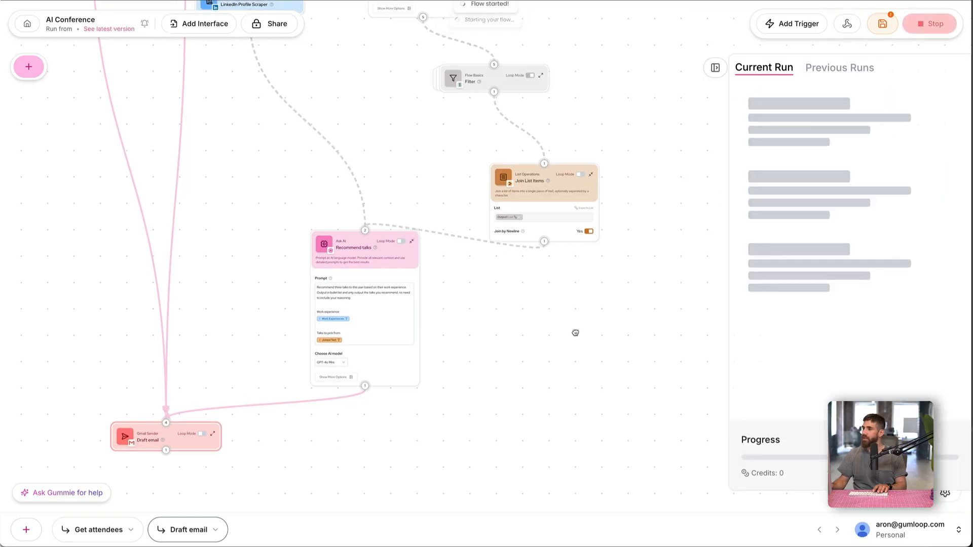
click(715, 67)
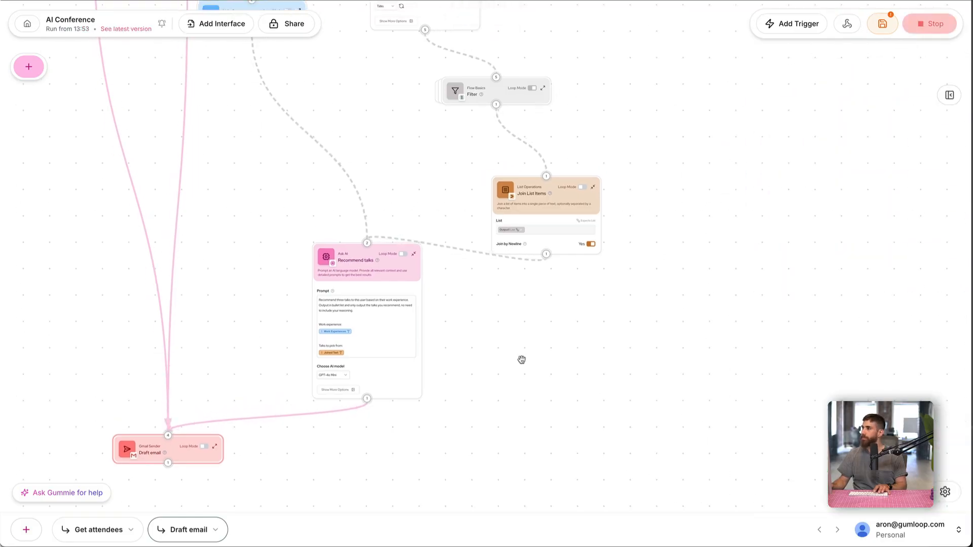
Inspect the Joined Text output of Join List Items in the current run, and close the details
click(949, 94)
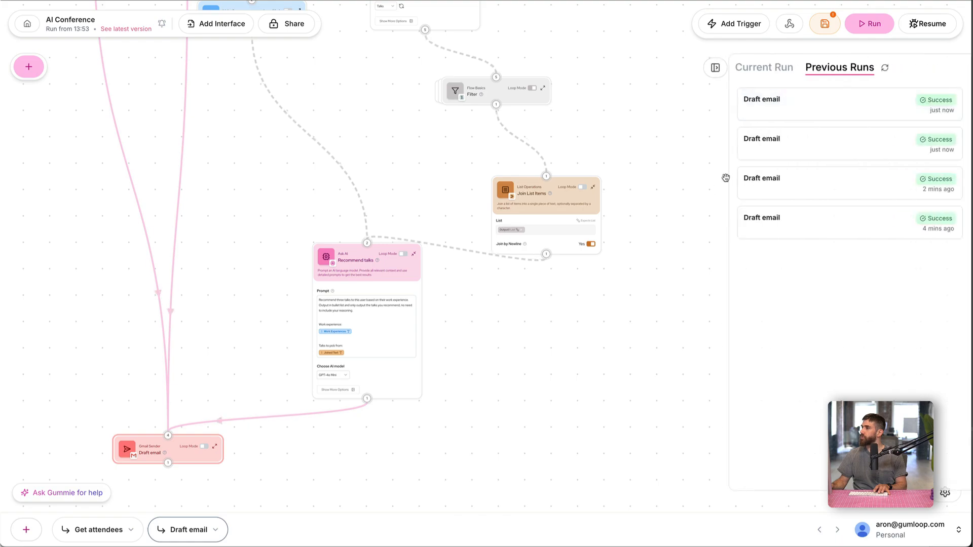
click(771, 69)
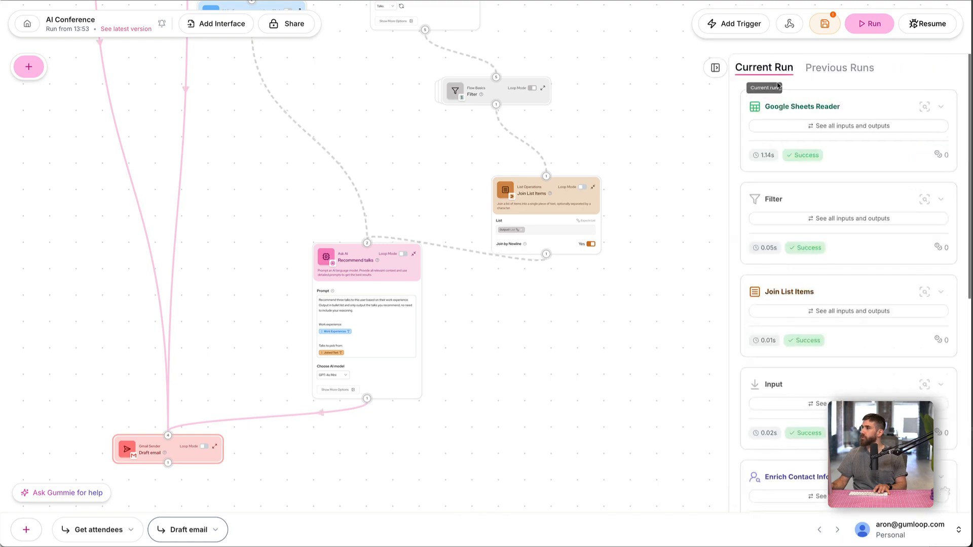
click(809, 315)
click(562, 153)
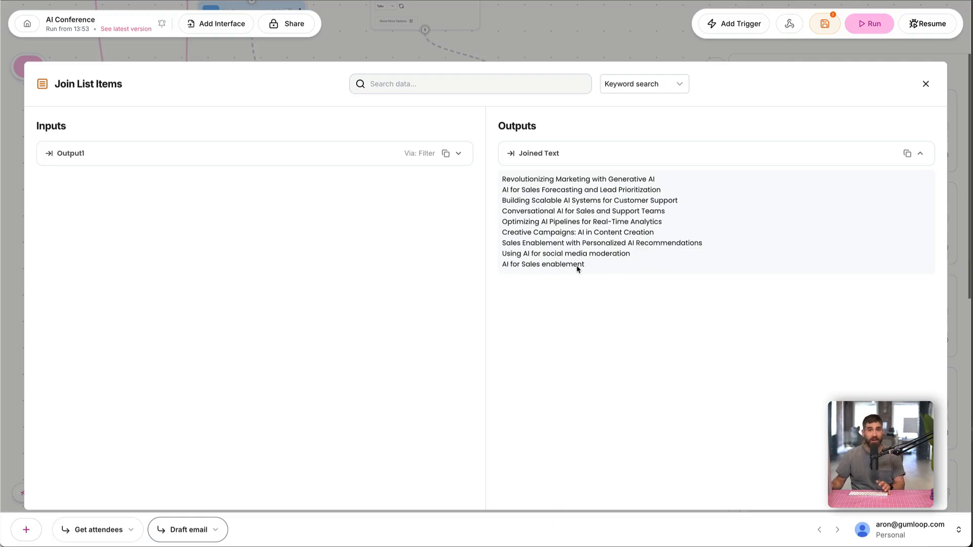
key(Escape)
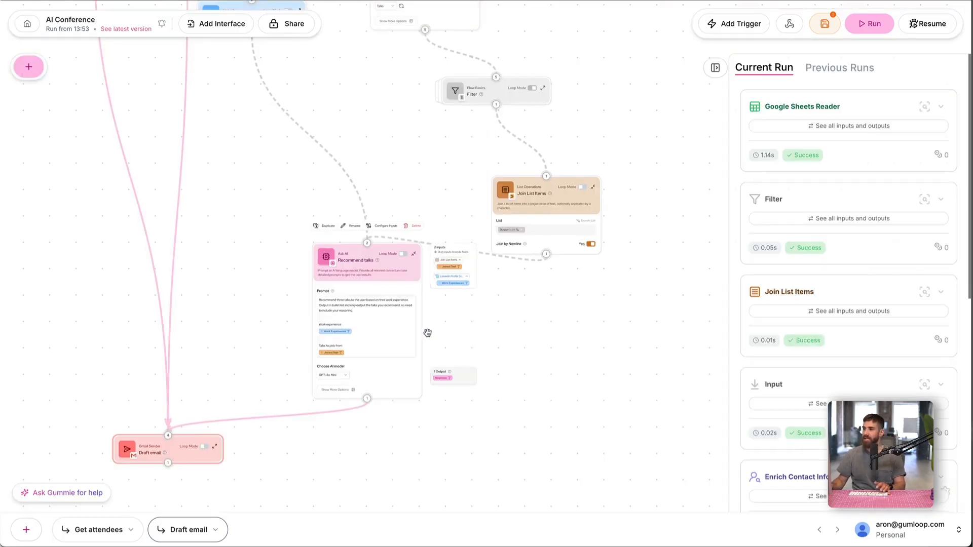
Select the Recommend talks node and hide the run details from the canvas
drag(197, 335, 230, 289)
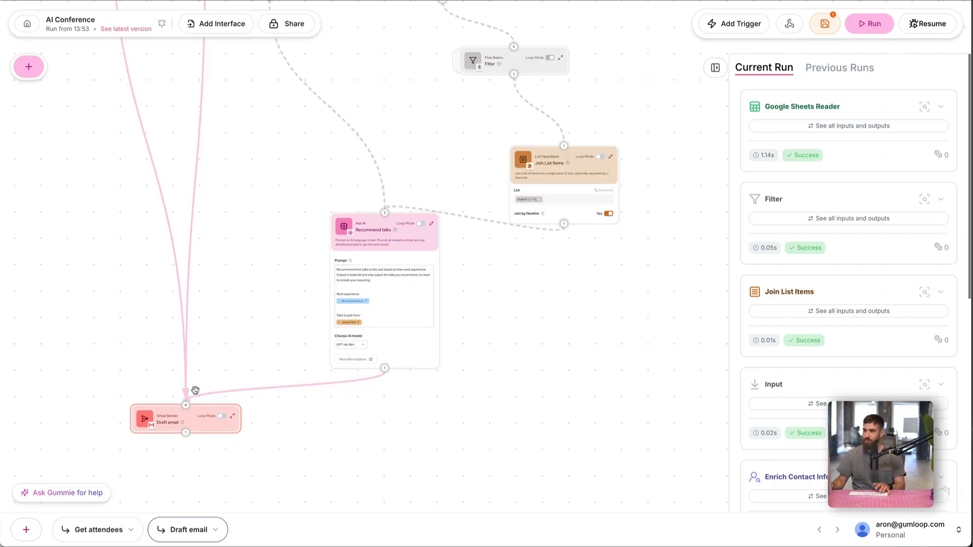
click(438, 342)
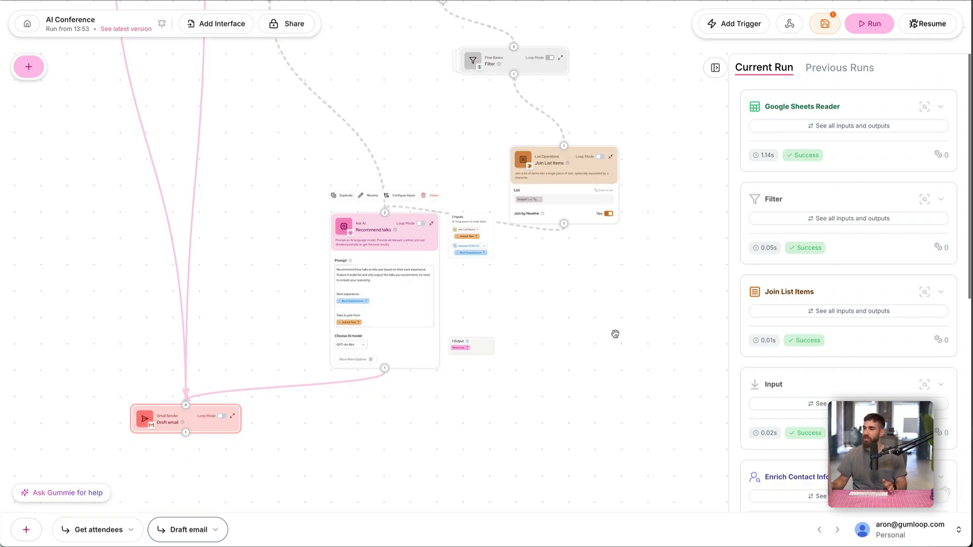
scroll(613, 326, right, 1)
click(715, 69)
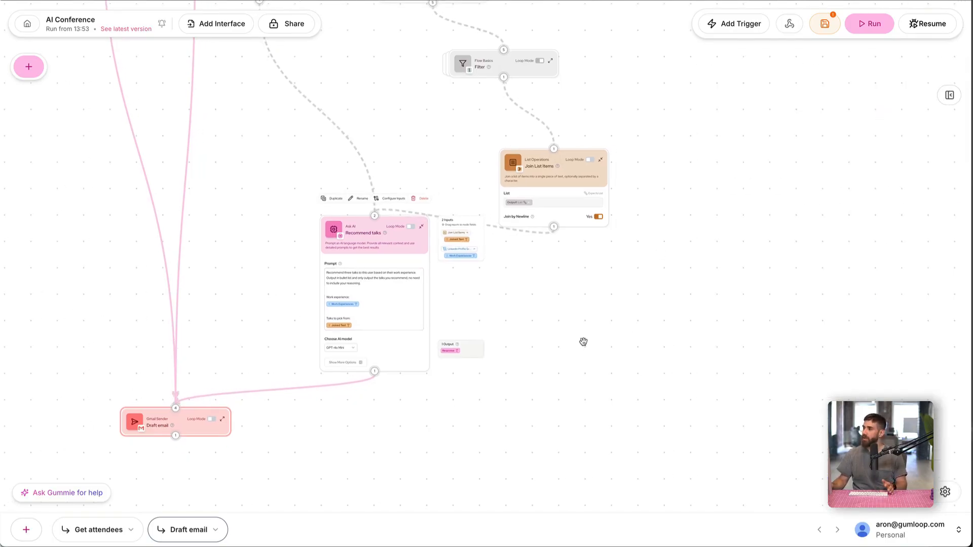